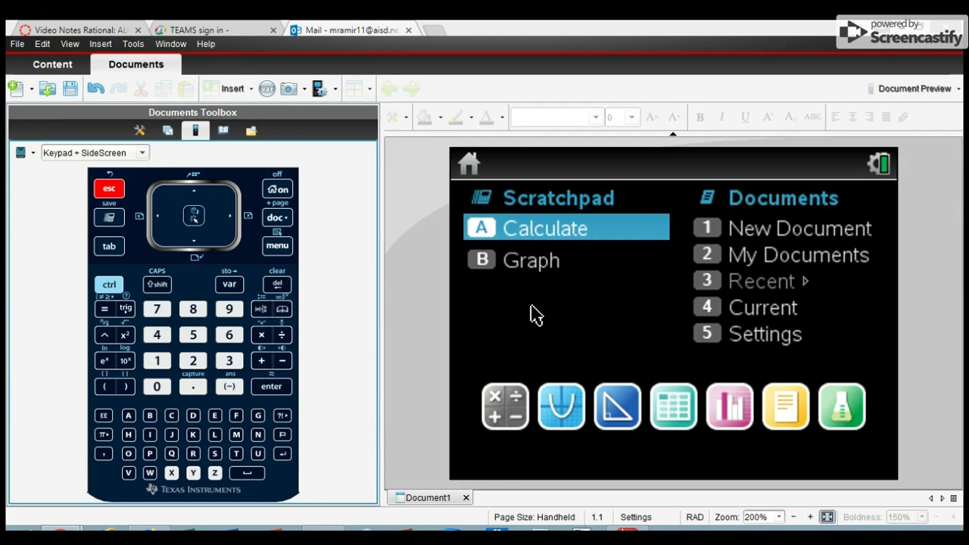
Open the Scratchpad calculator and clear its history, removing the 6+7 = 13 entry
left_click(534, 238)
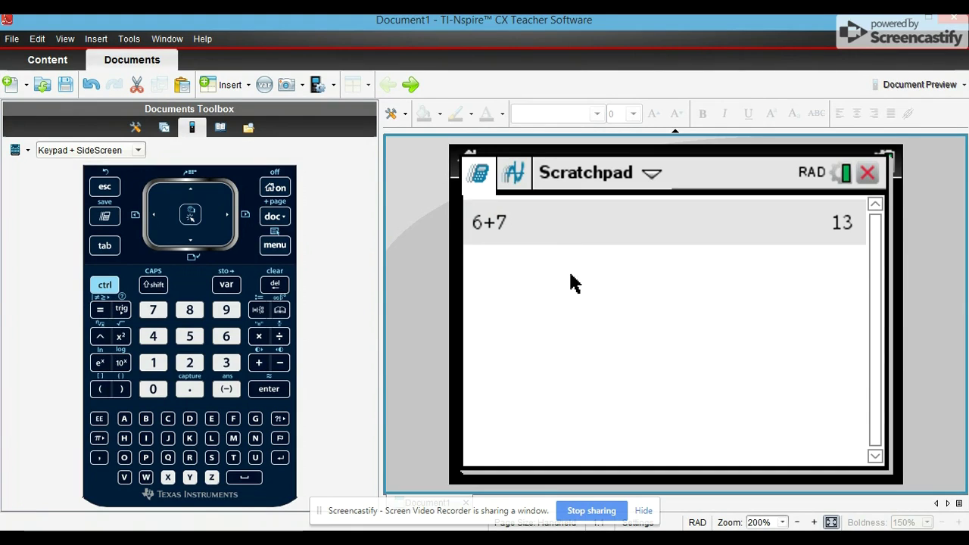
left_click(98, 295)
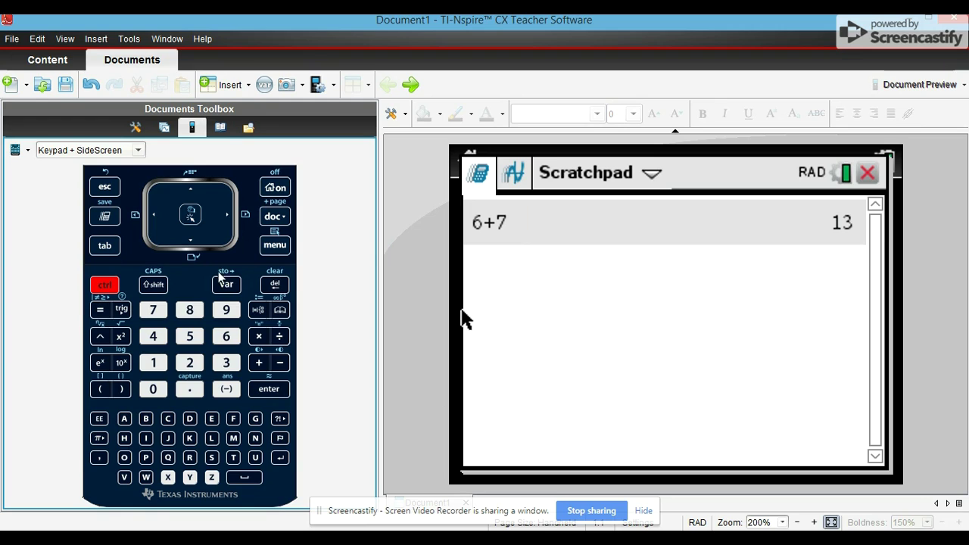
left_click(275, 248)
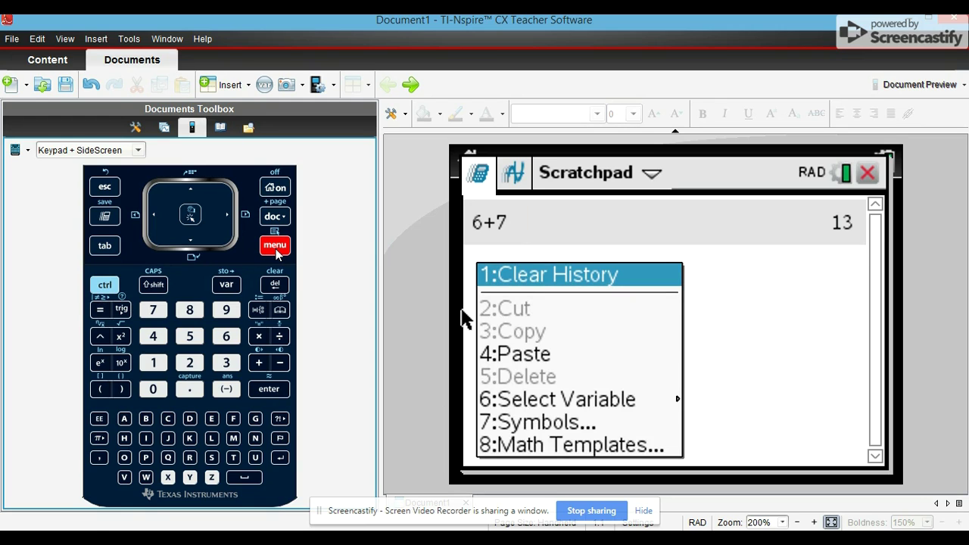
key("1")
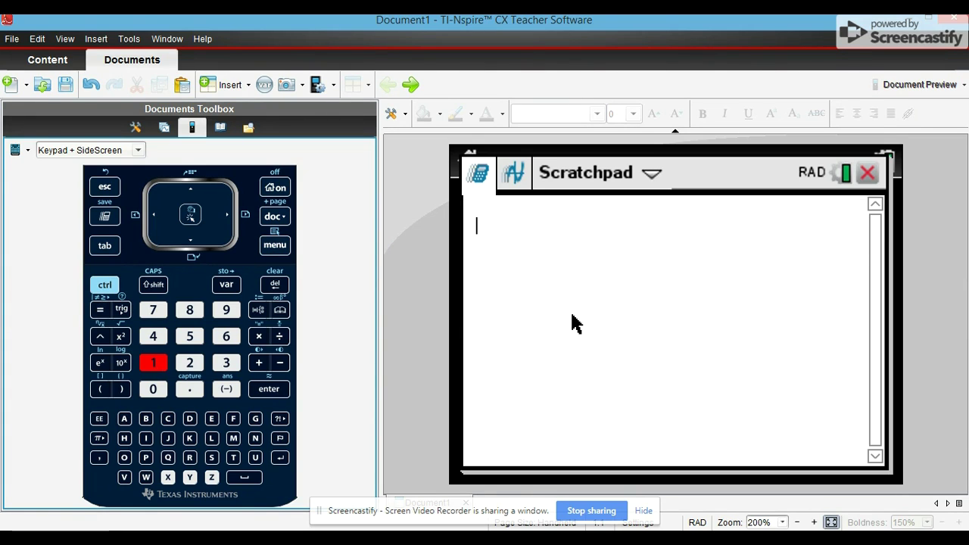
On the Scratchpad graph page, delete everything including f1(x)=5·x+3, confirming Yes
left_click(106, 218)
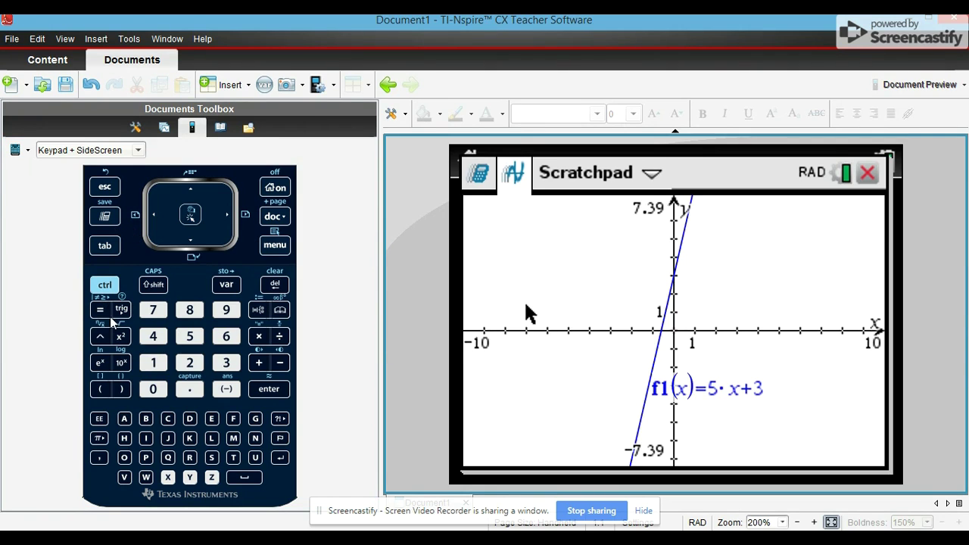
left_click(105, 285)
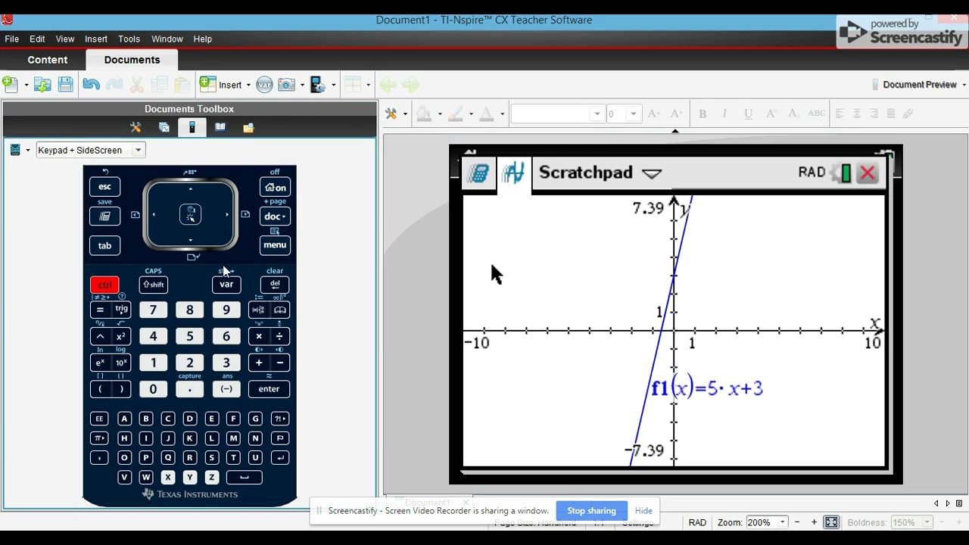
left_click(276, 246)
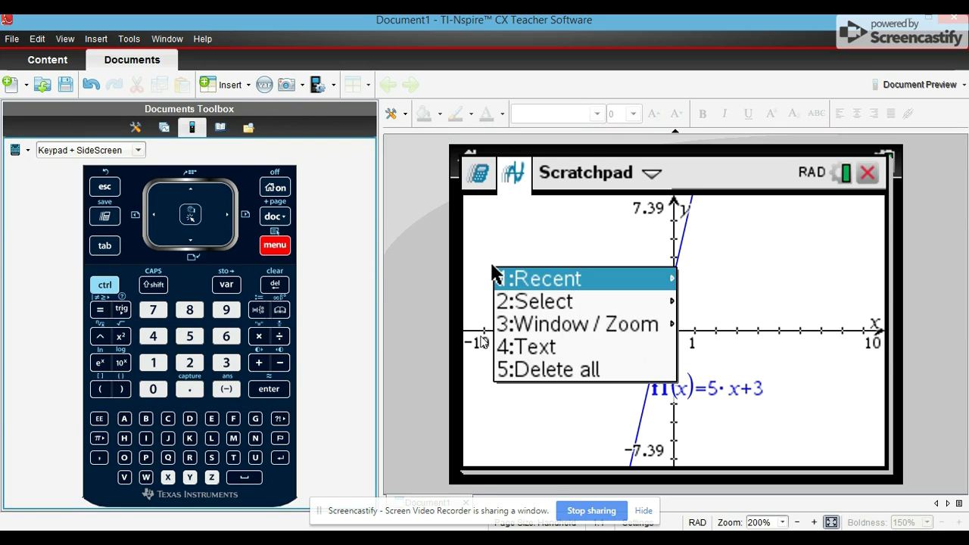
left_click(552, 369)
left_click(644, 356)
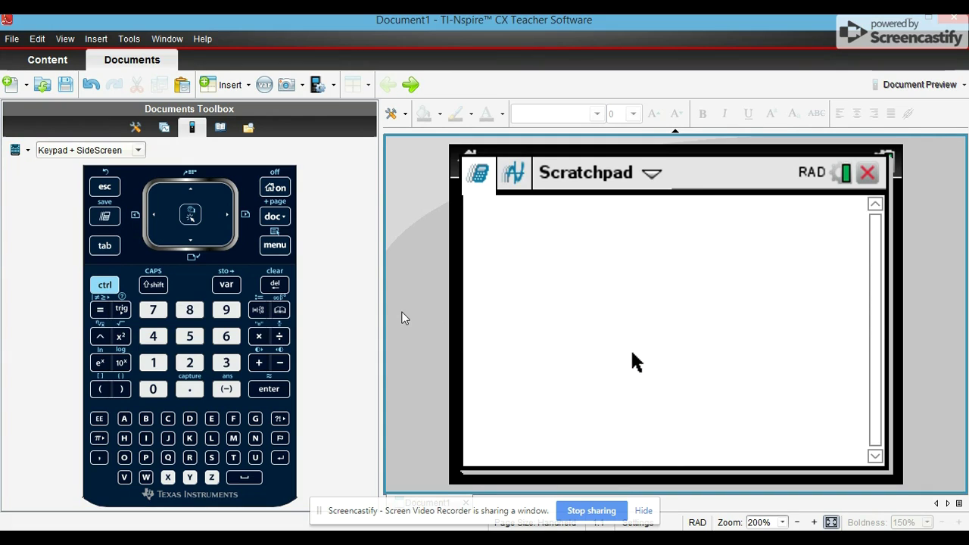
Evaluate 5/2, then convert the answer with Convert to Decimal to get 2.5
type("5/")
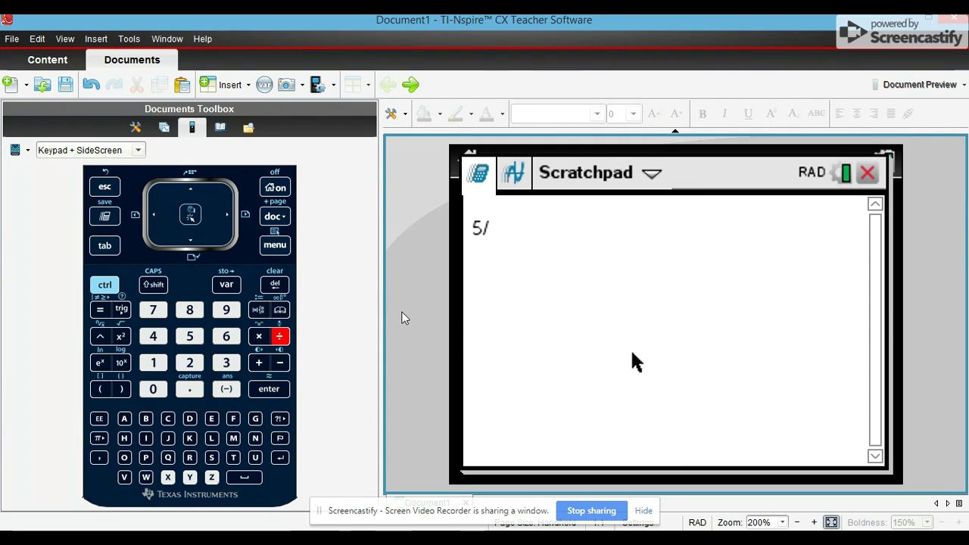
type("2")
key("Return")
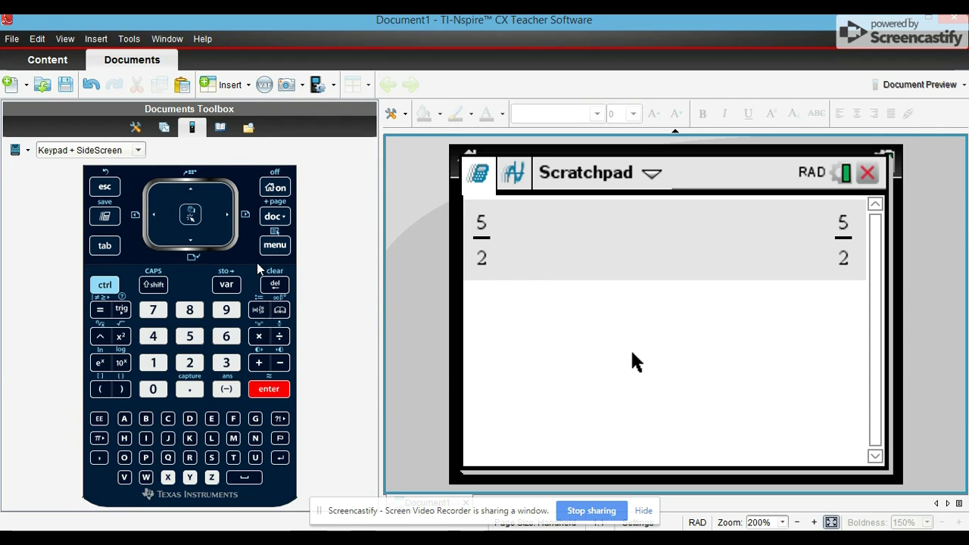
left_click(274, 246)
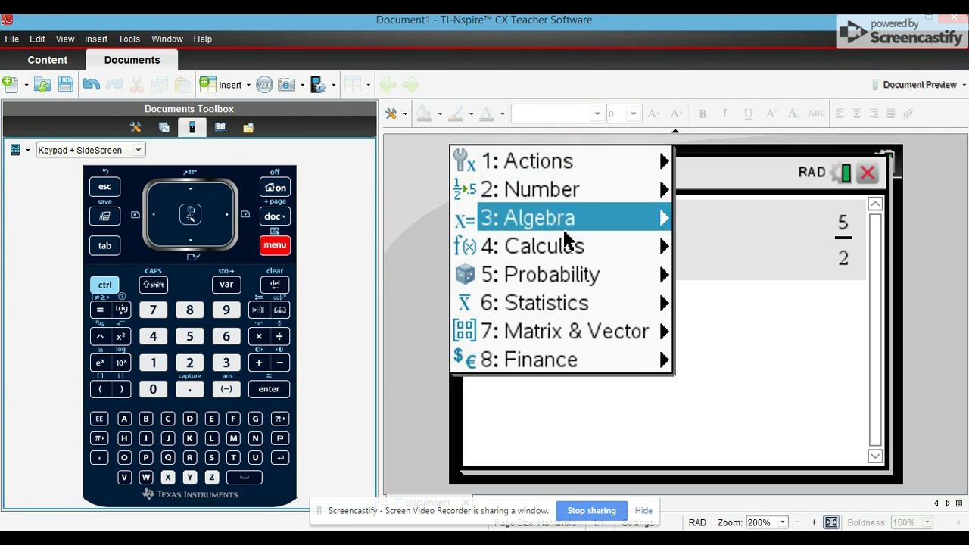
left_click(632, 189)
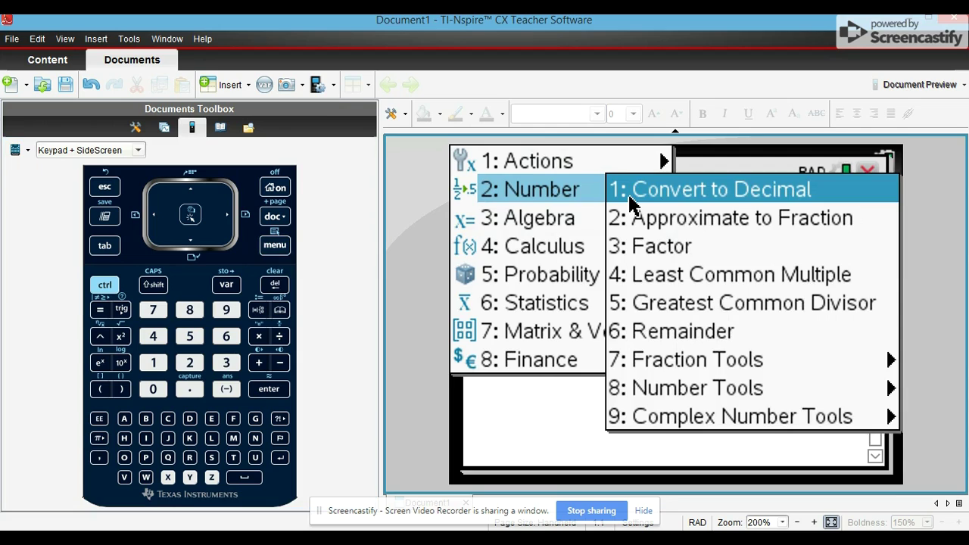
left_click(686, 191)
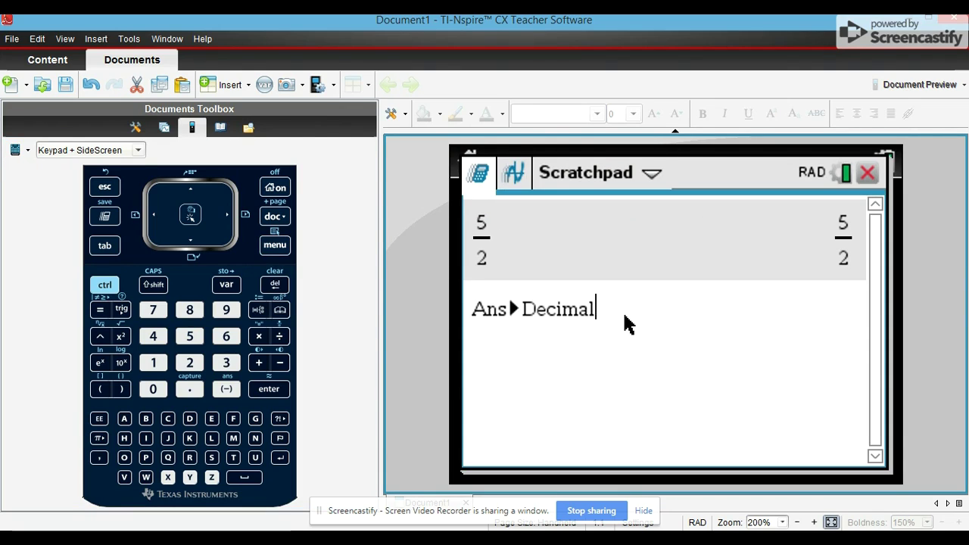
key("Return")
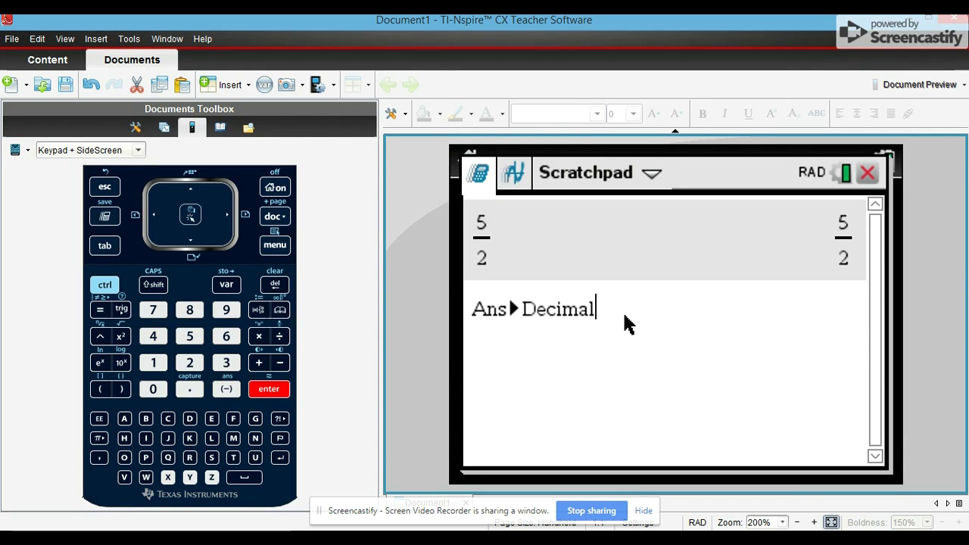
key("Return")
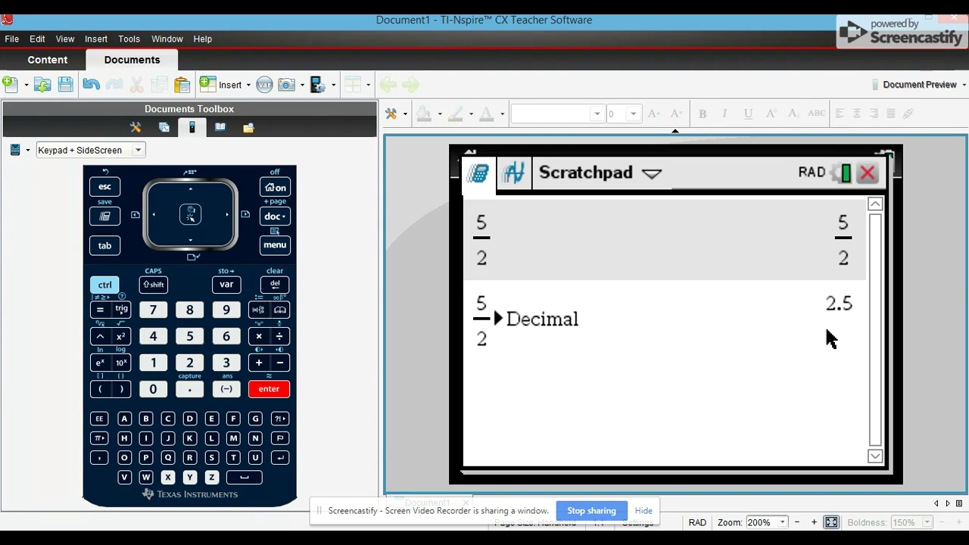
Apply Approximate to Fraction to 2.5 to get back 5/2
left_click(278, 250)
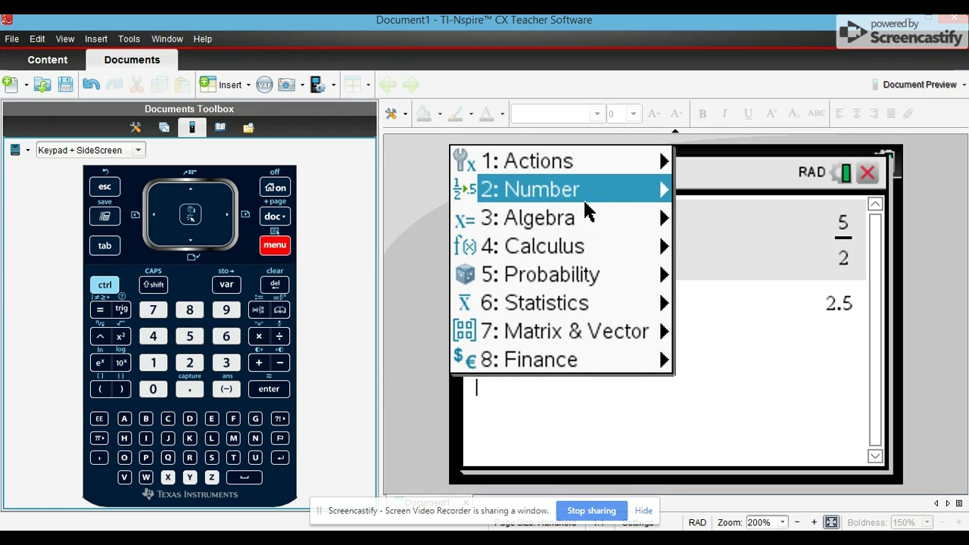
left_click(619, 199)
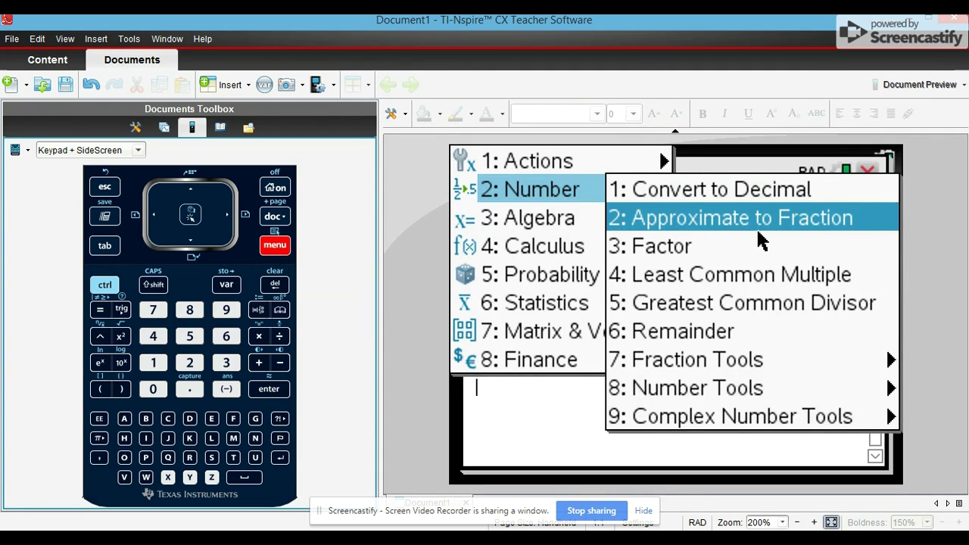
left_click(795, 232)
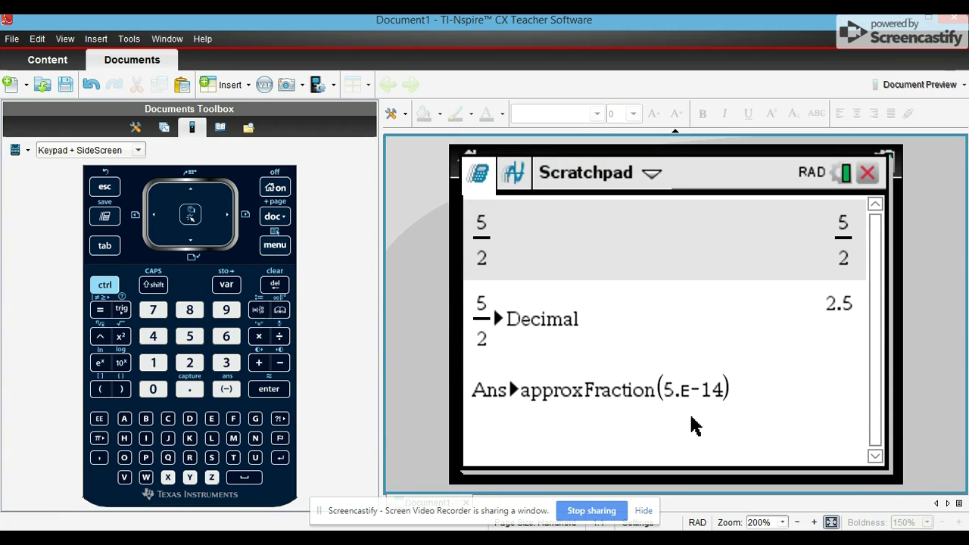
key("Return")
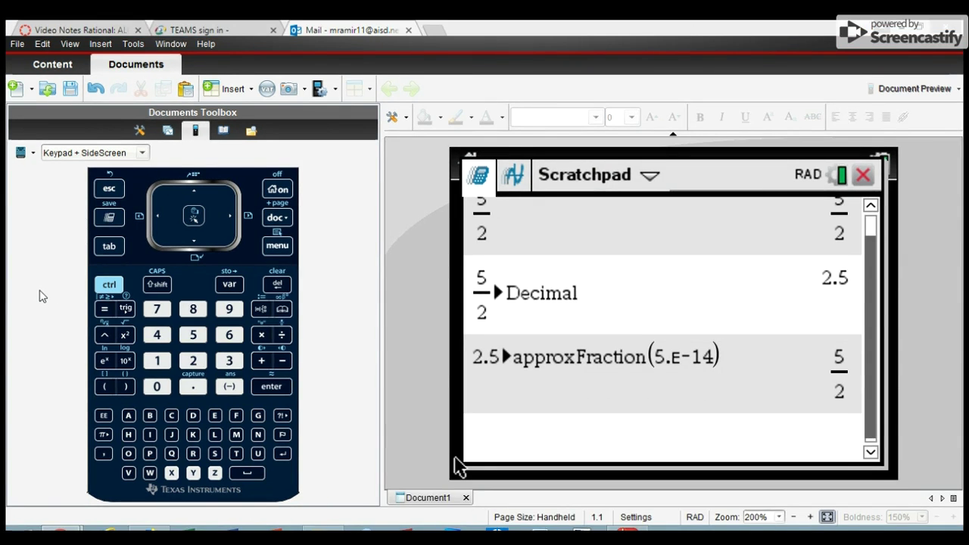
left_click(43, 302)
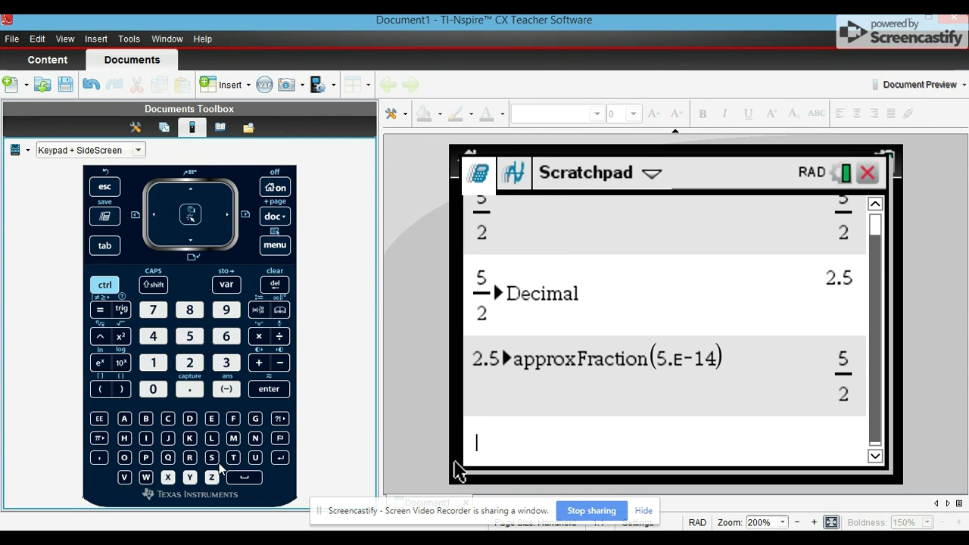
Enter rref( on the entry line using the keypad letters and parentheses
left_click(190, 459)
left_click(191, 459)
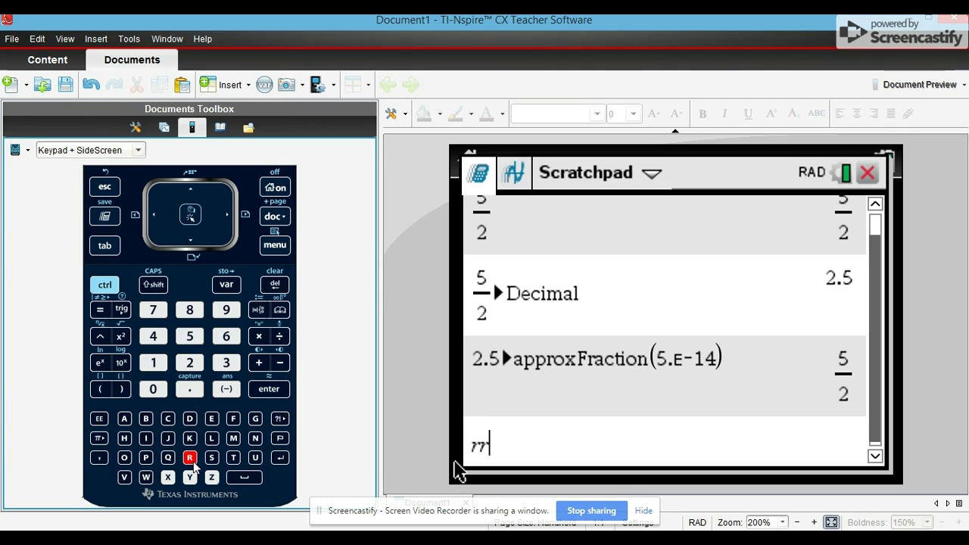
left_click(212, 422)
left_click(234, 420)
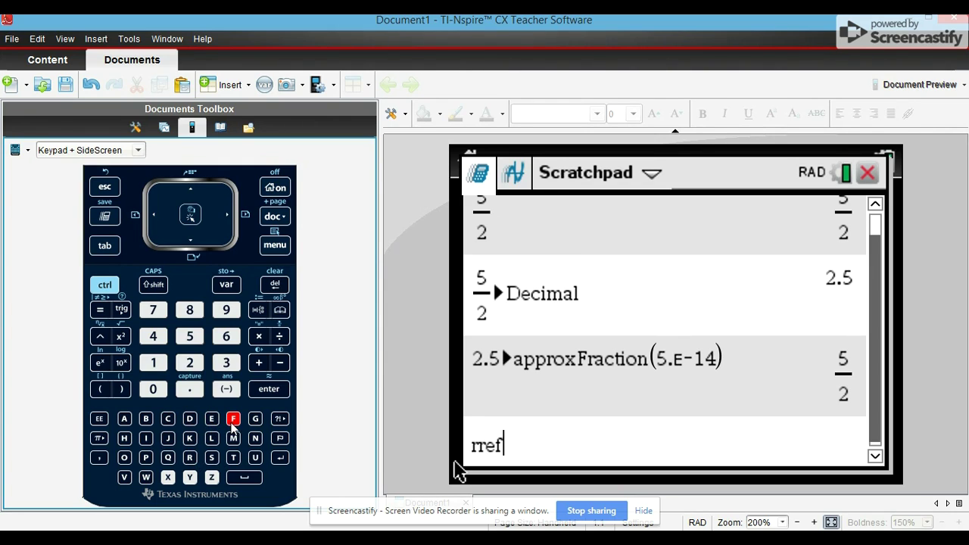
left_click(101, 394)
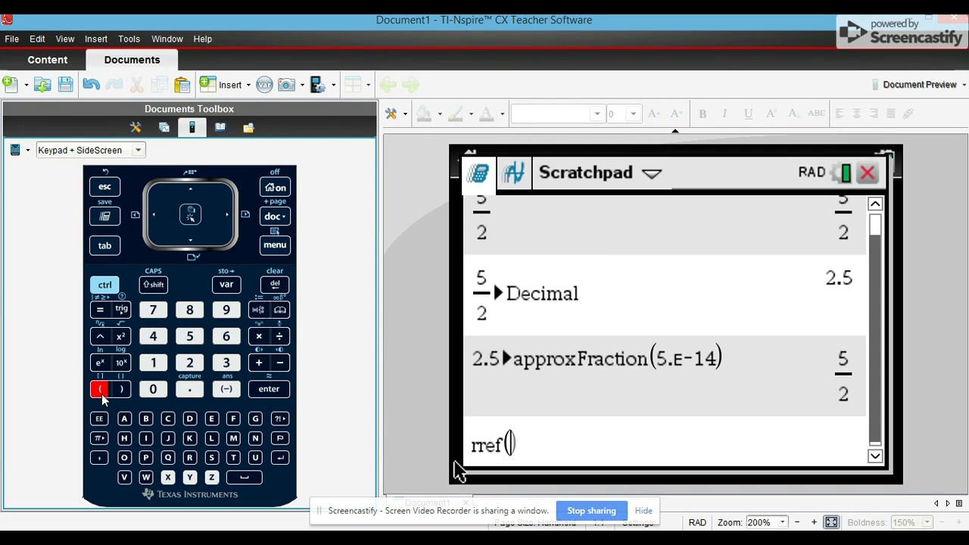
Open Create a Matrix from Matrix & Vector and clear the column count for editing
left_click(277, 246)
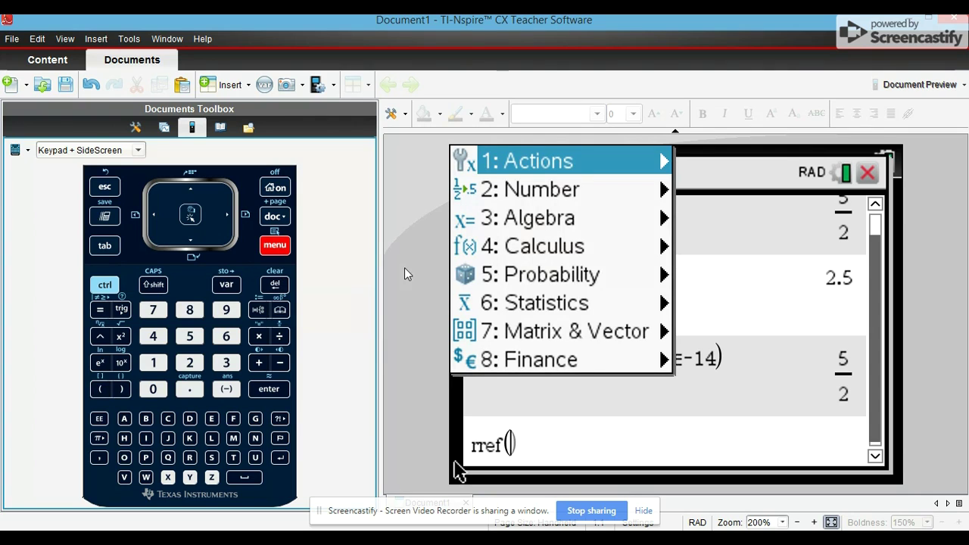
left_click(619, 343)
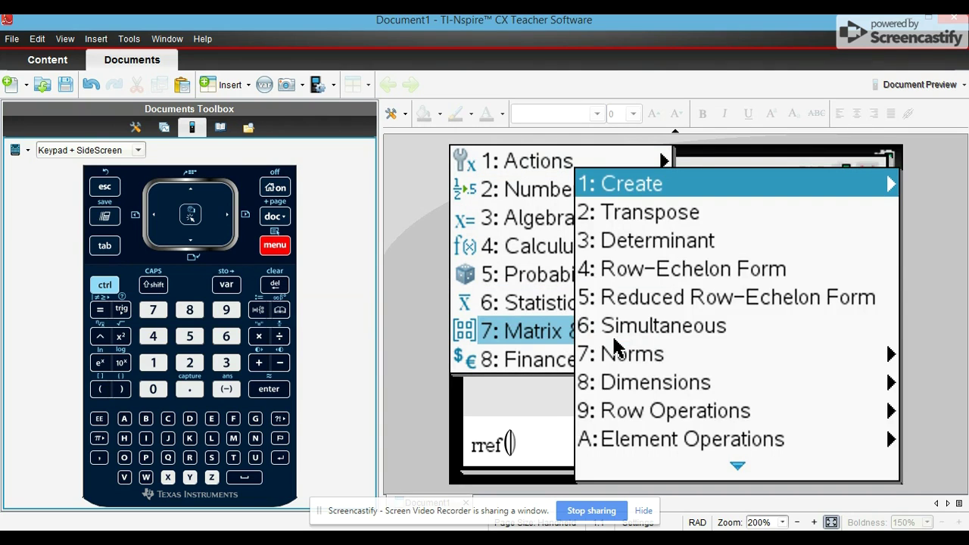
left_click(649, 194)
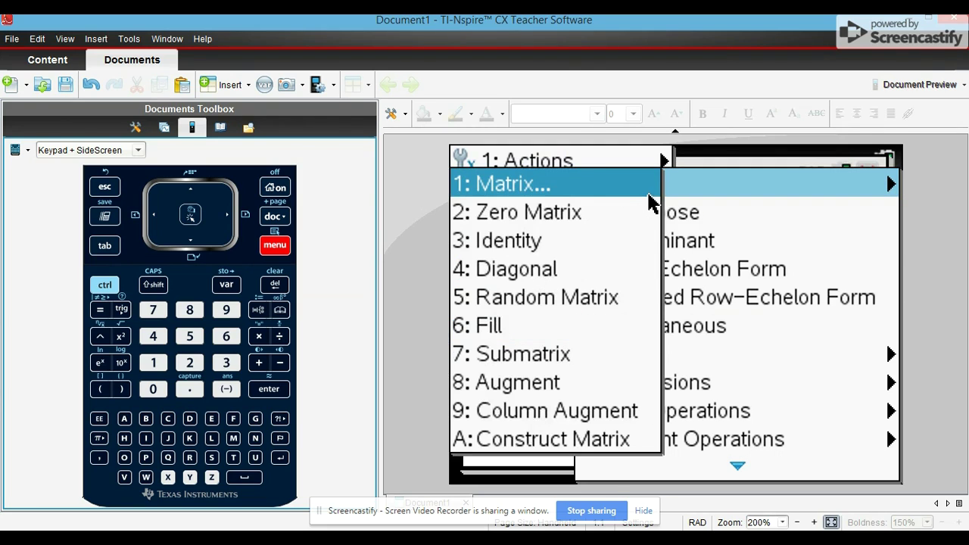
left_click(569, 186)
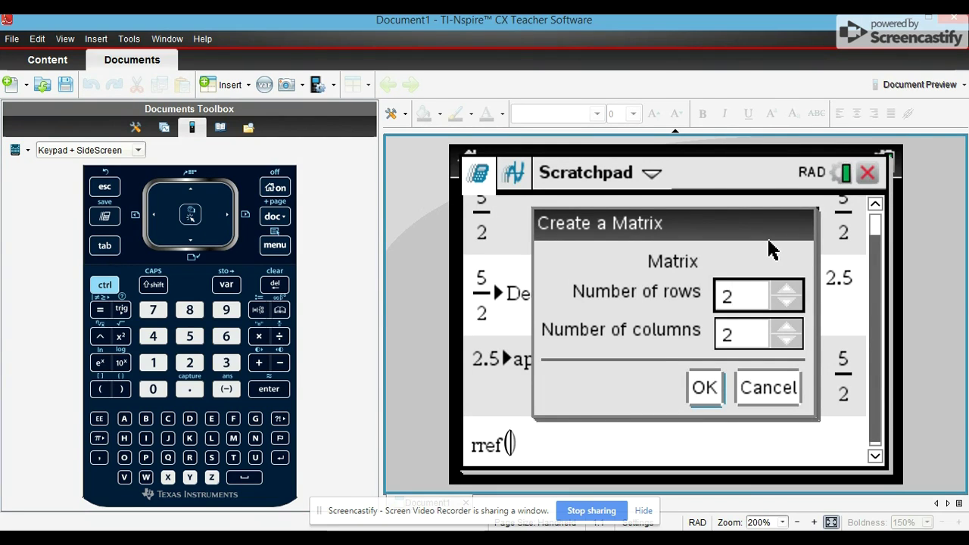
left_click(745, 341)
key("BackSpace")
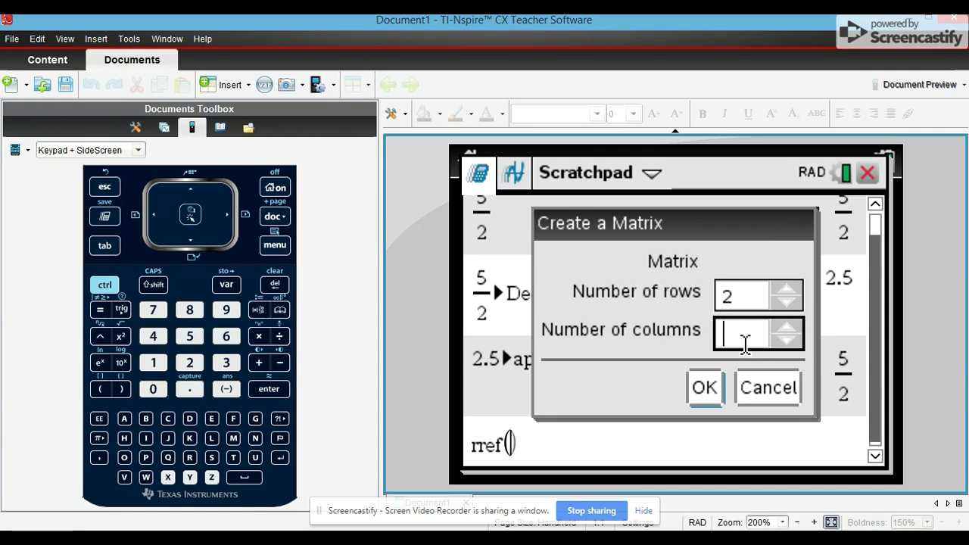
Insert a 2×3 matrix into rref and fill the first row with 2, 5, 1
type("3")
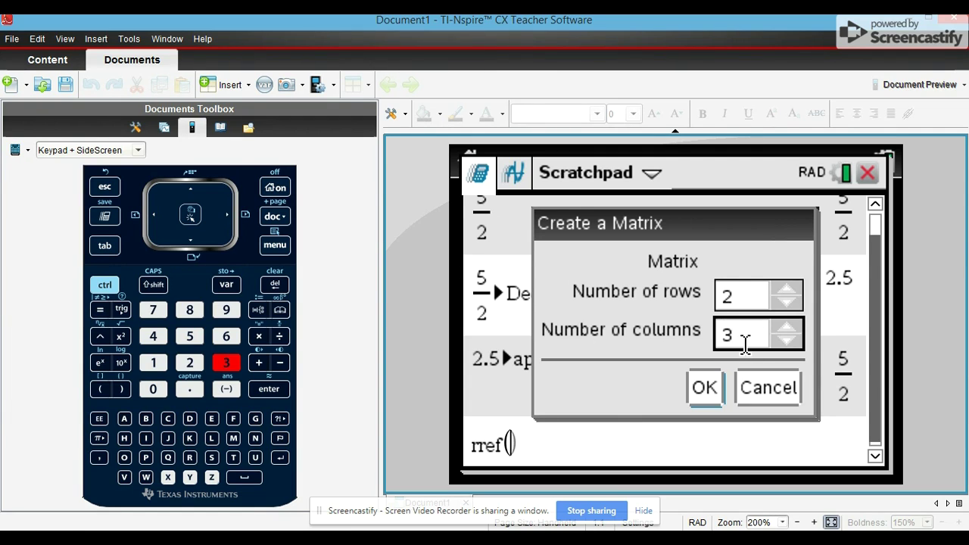
left_click(705, 389)
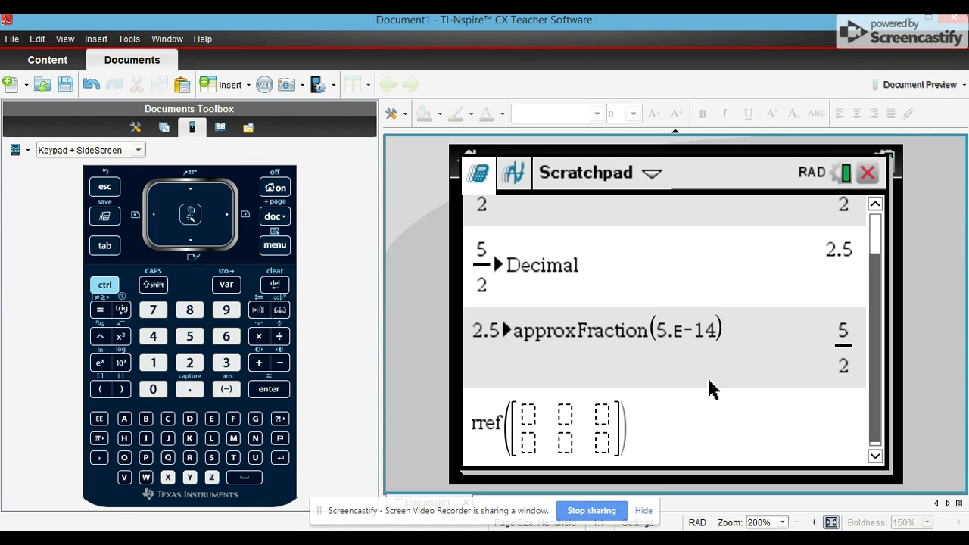
type("2")
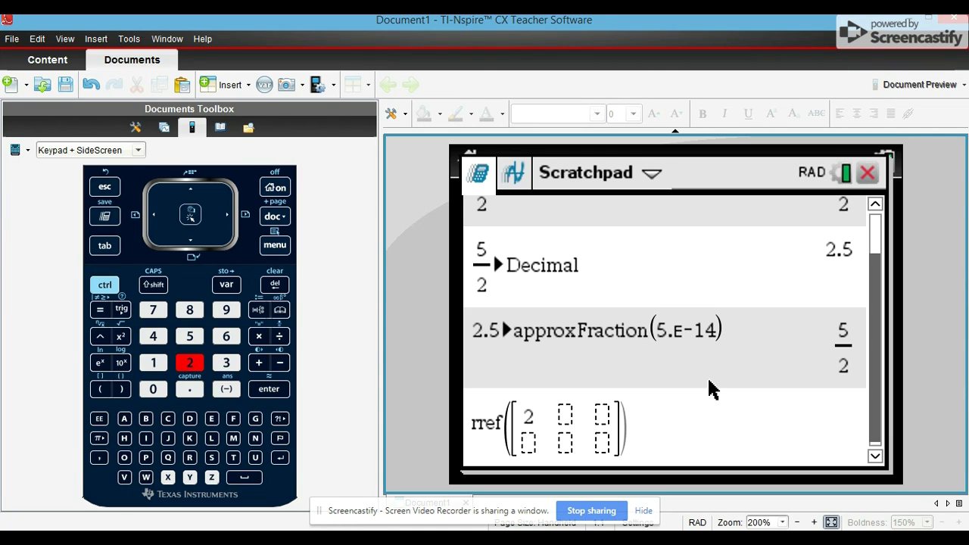
key("Right")
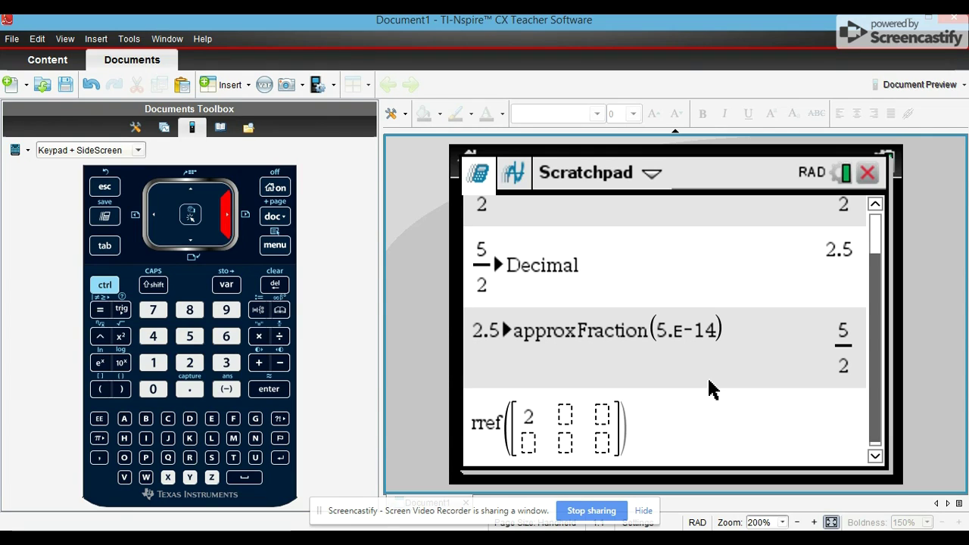
type("5")
key("Right")
type("1")
Fill the second row with 8, 4, 2 and evaluate, giving [1 0 3/16; 0 1 1/8]
key("Left")
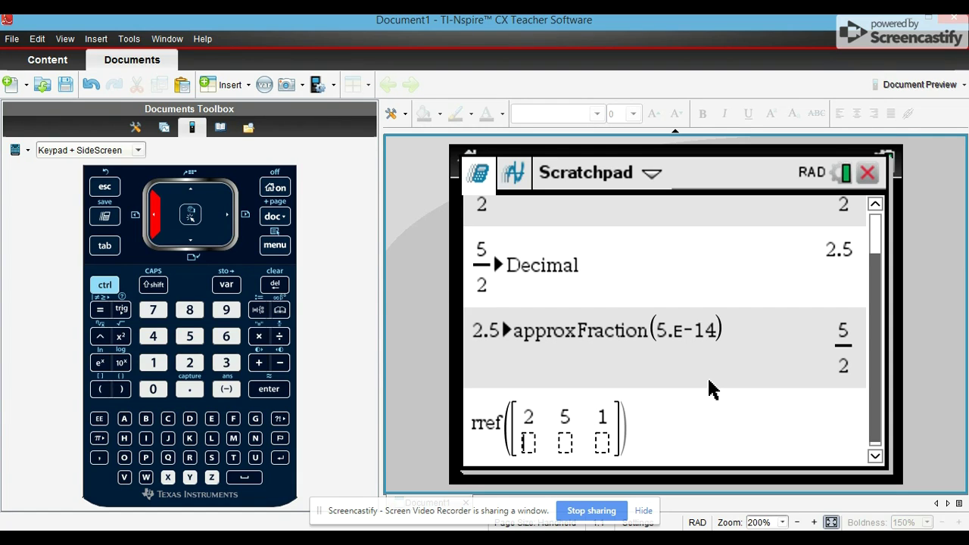
type("8")
key("Right")
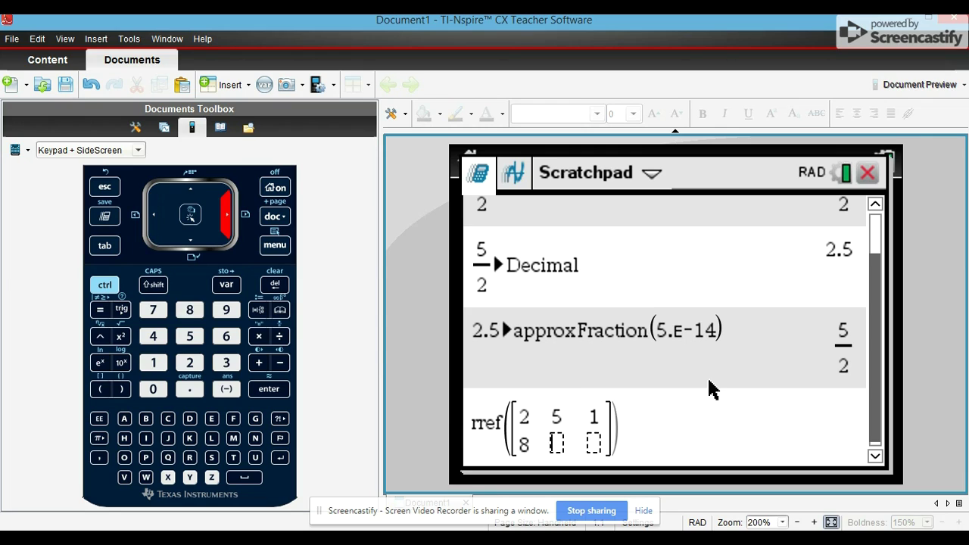
type("4")
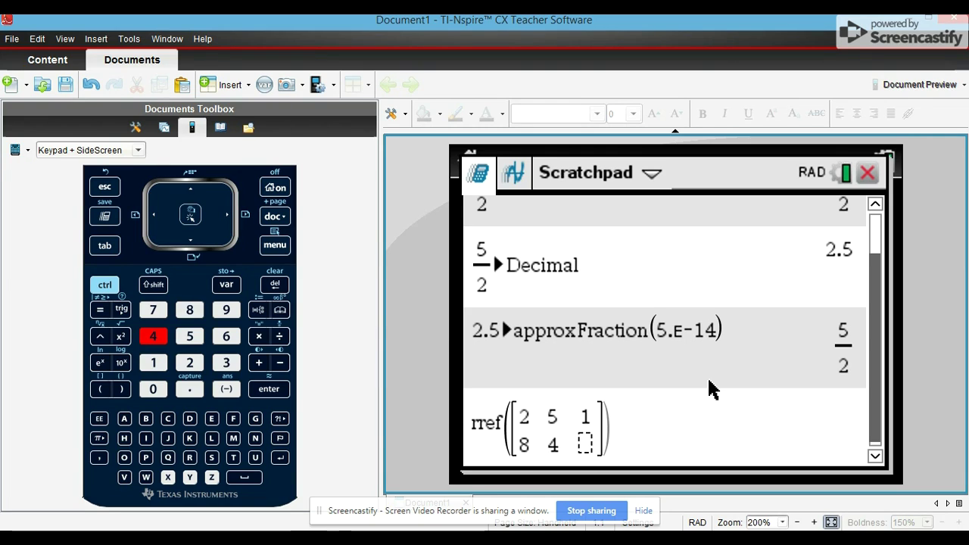
key("Right")
type("2")
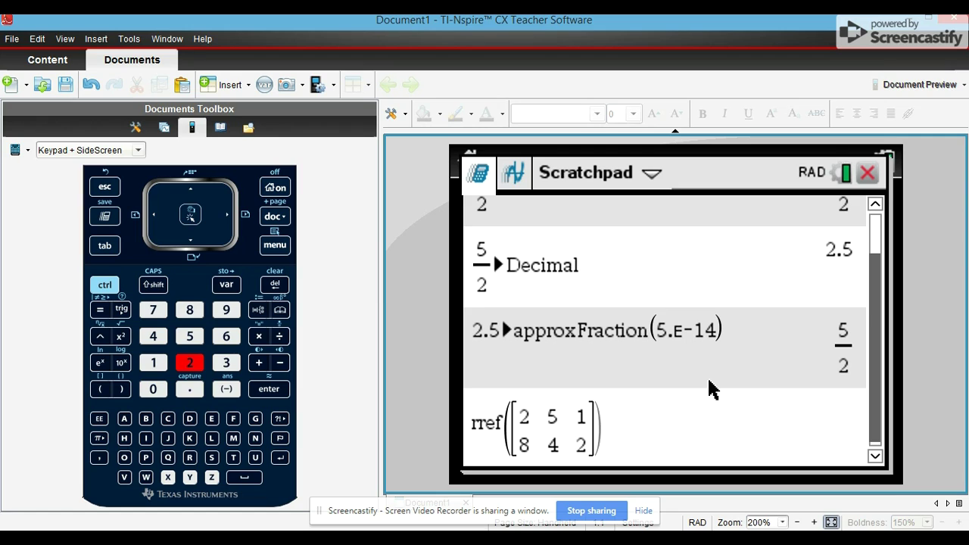
key("Right")
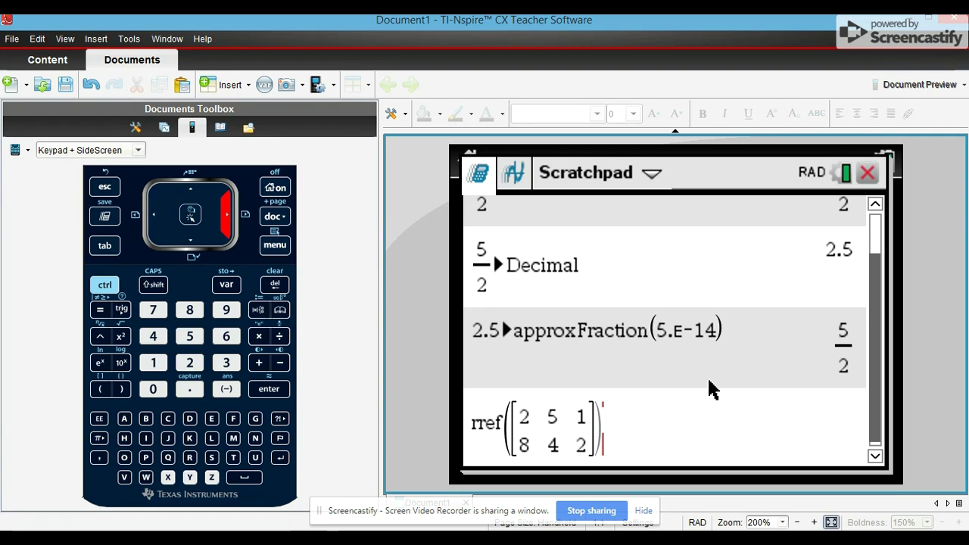
key("Return")
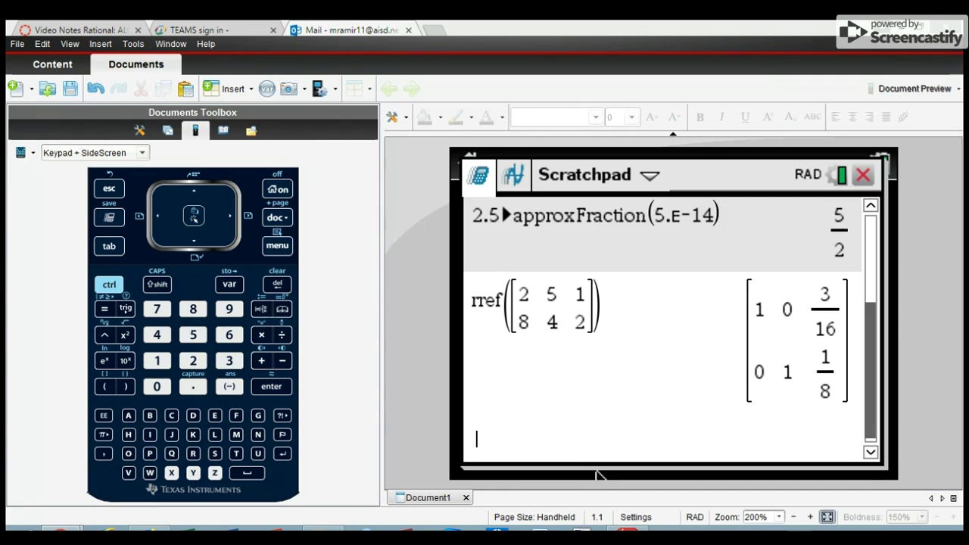
left_click(514, 175)
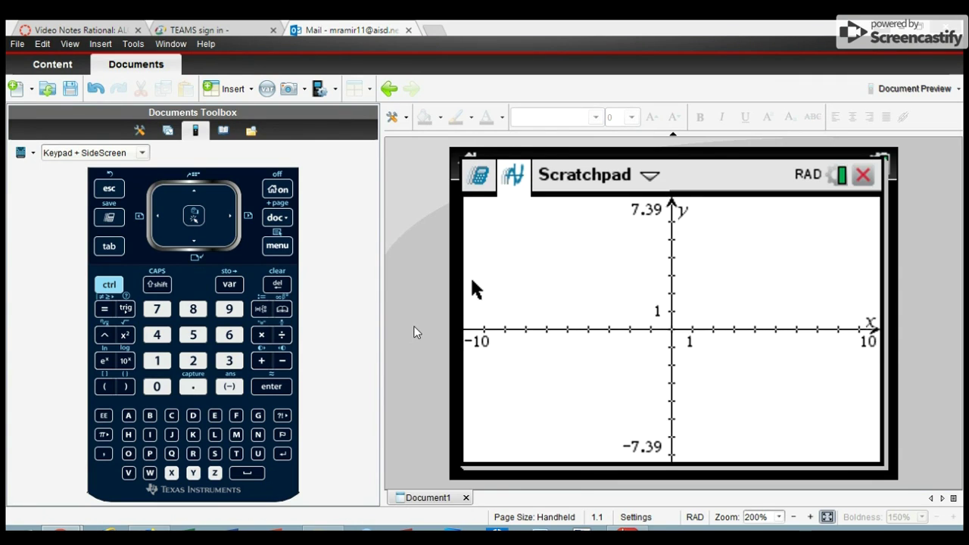
Add a new function f1(x)=x²−5 via Graph Entry/Edit and plot the parabola
key("ctrl+m")
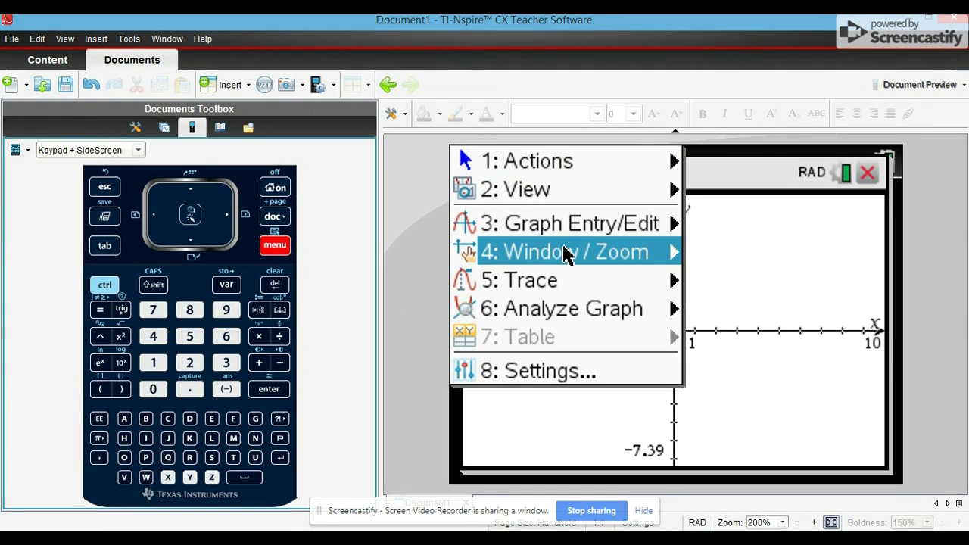
mouse_move(626, 240)
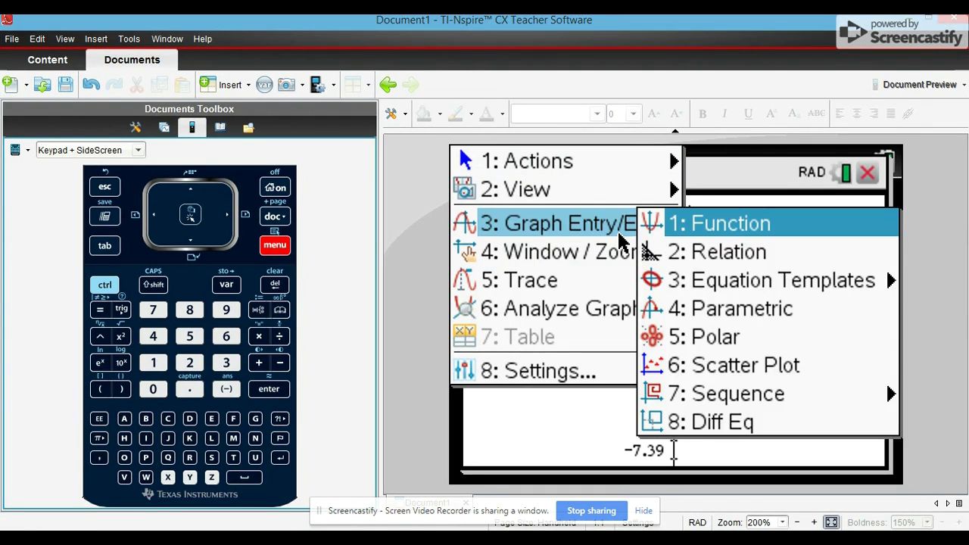
left_click(709, 232)
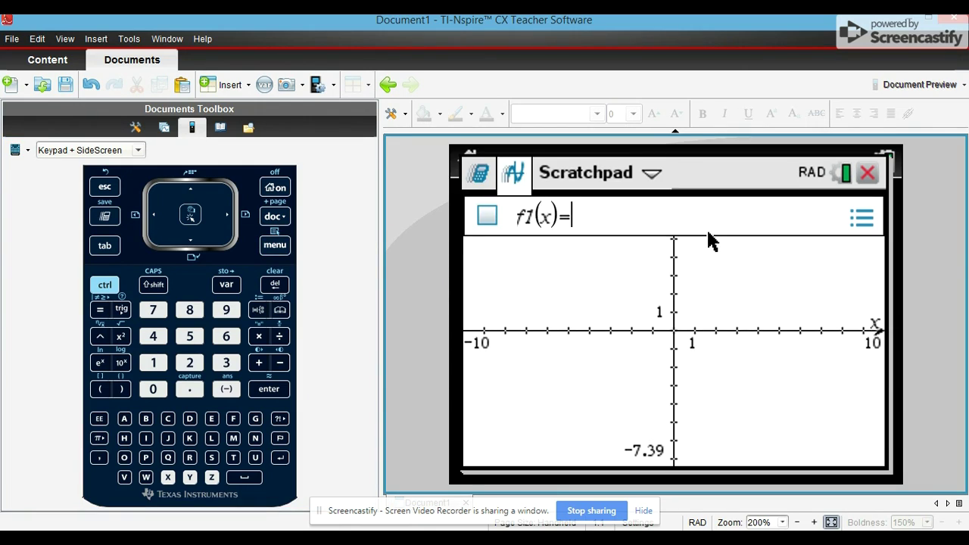
left_click(167, 477)
left_click(100, 340)
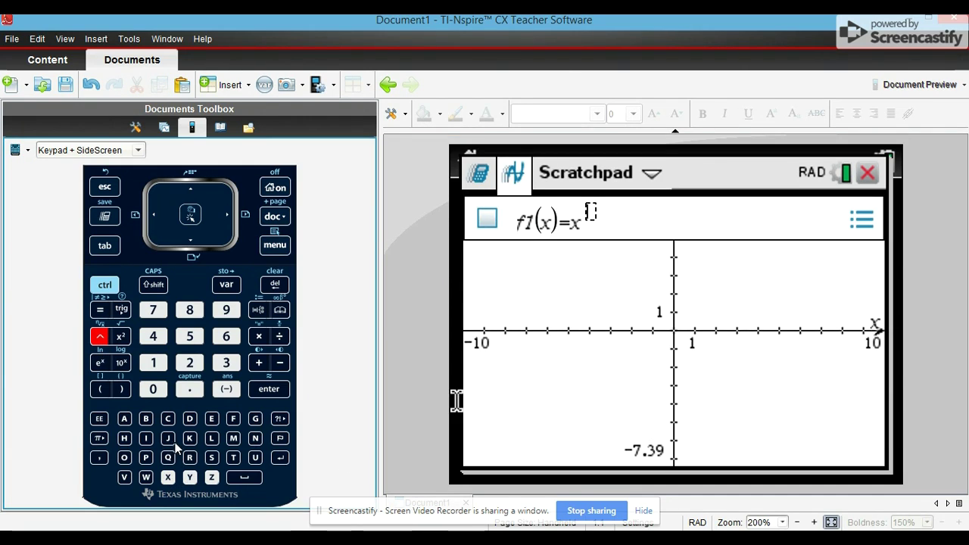
left_click(191, 367)
key("Right")
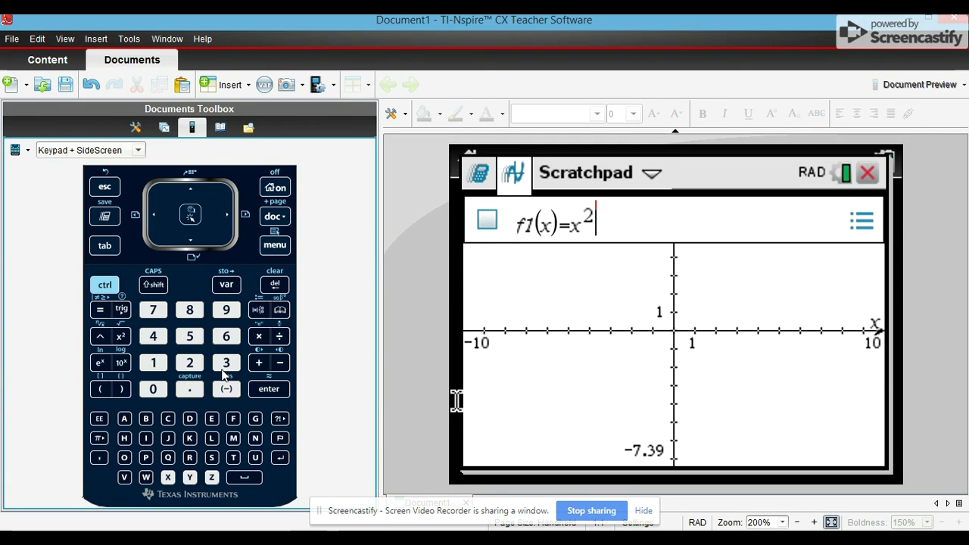
type("+")
key("BackSpace")
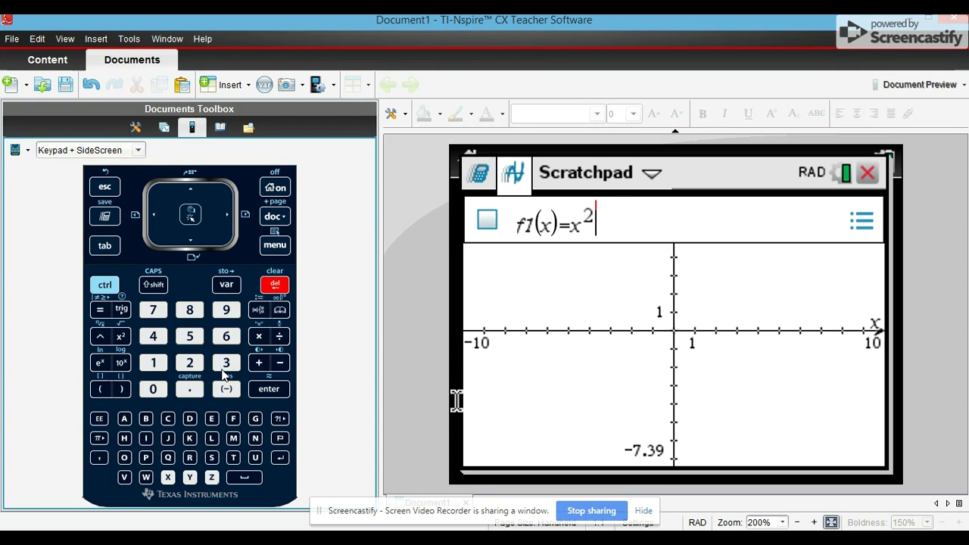
type("-5")
key("Return")
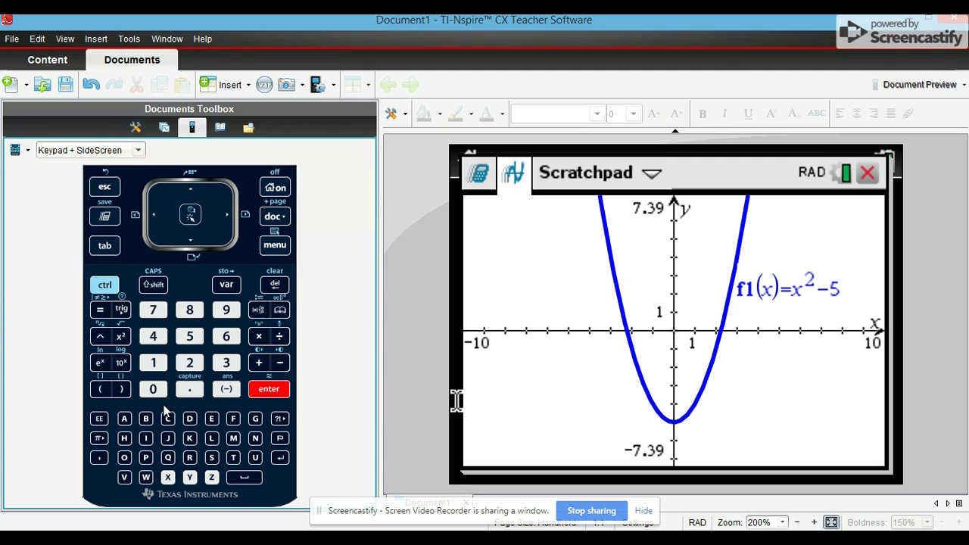
Start an f2 function entry, inserting then deleting nth-root and square-root templates
left_click(269, 253)
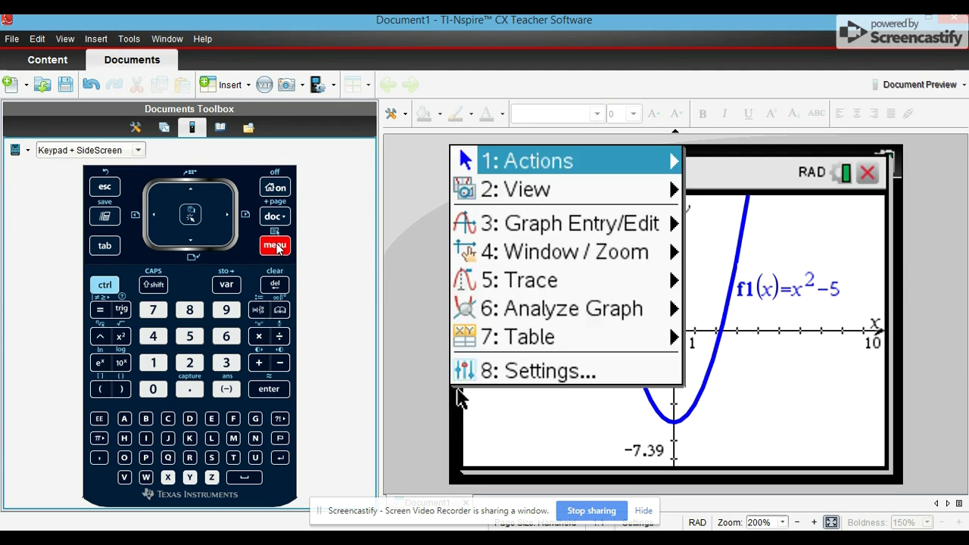
left_click(558, 227)
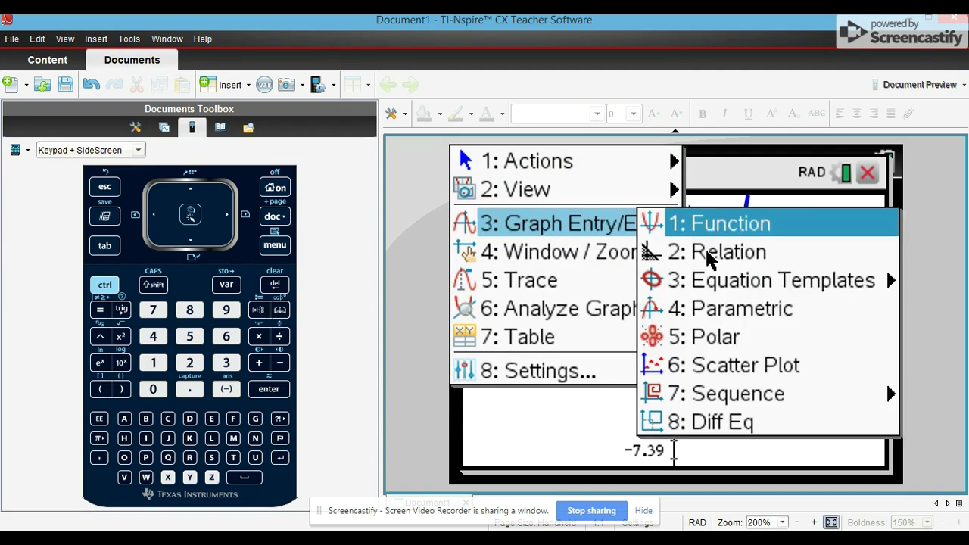
left_click(746, 224)
left_click(106, 285)
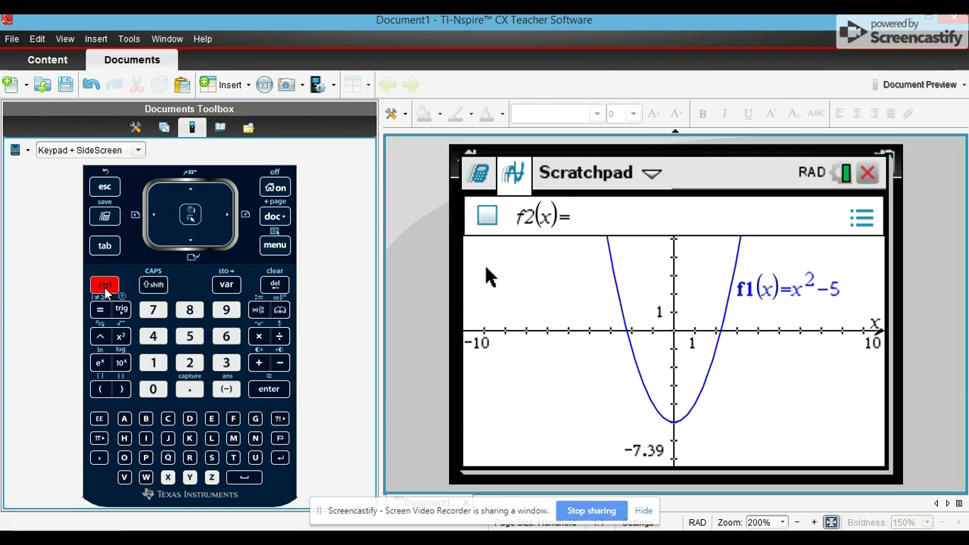
left_click(101, 338)
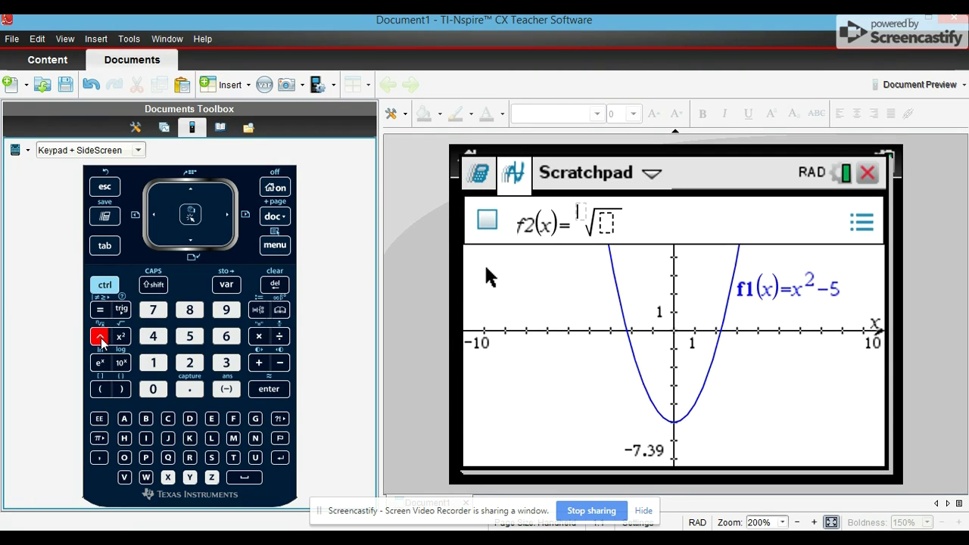
left_click(105, 287)
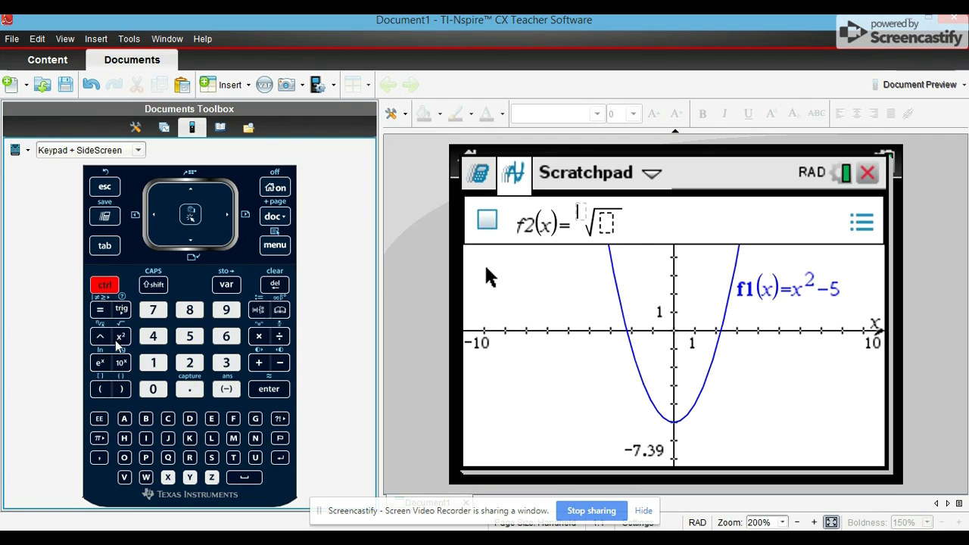
key("BackSpace")
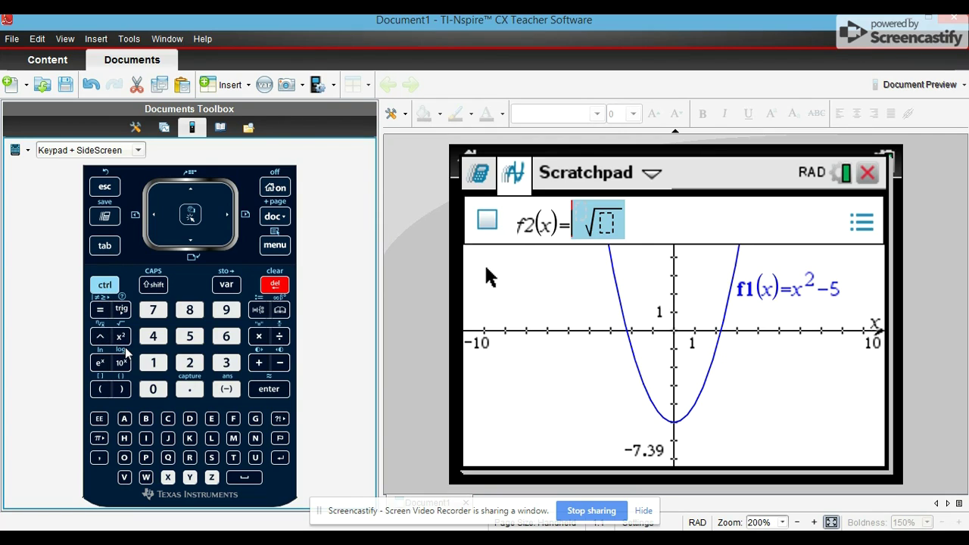
key("BackSpace")
key("ctrl")
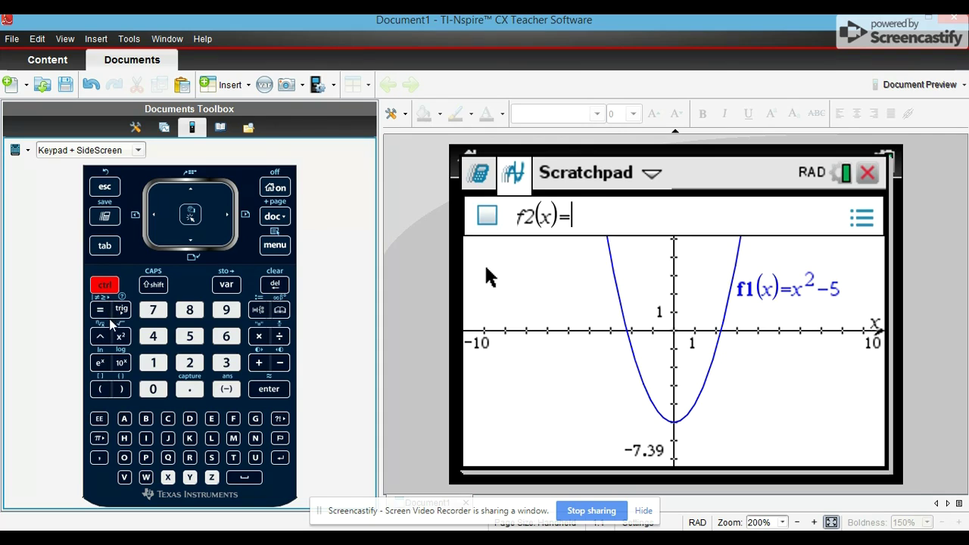
left_click(121, 337)
key("BackSpace")
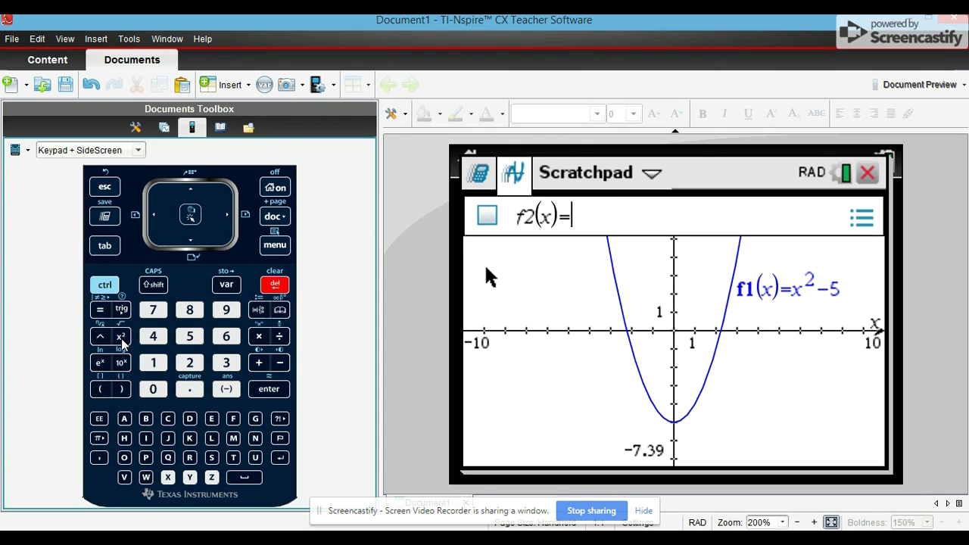
Insert and delete ln, log and power templates, then close f2 without adding a function
key("ctrl")
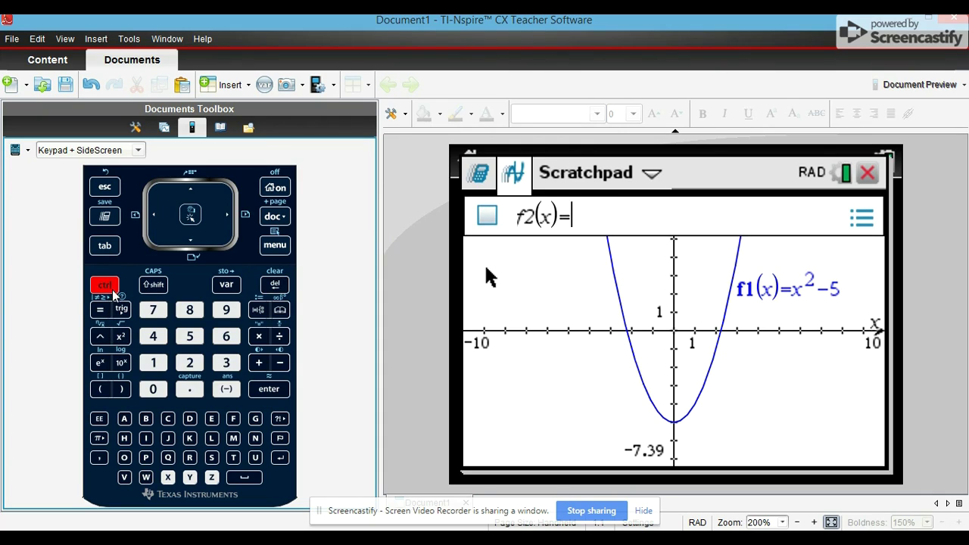
left_click(99, 363)
key("BackSpace")
key("BackSpace")
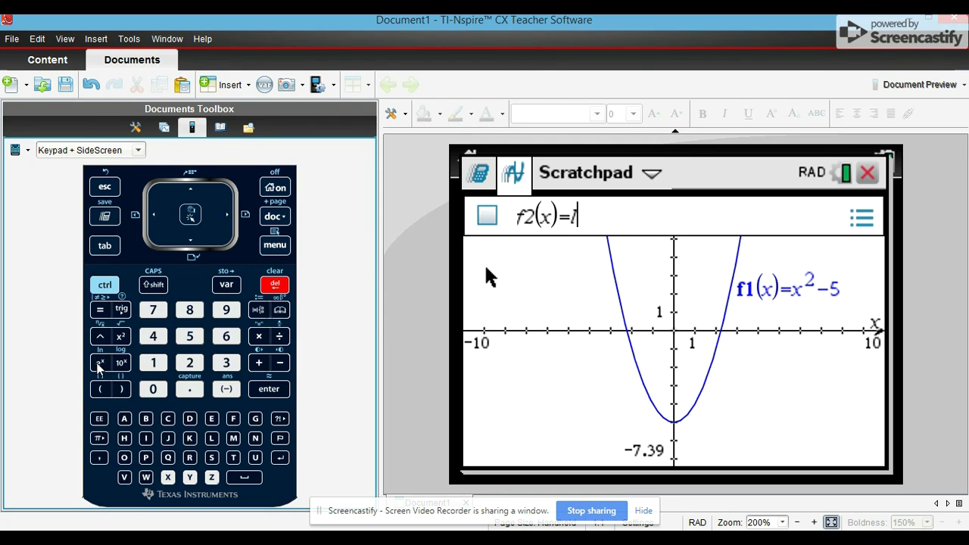
key("BackSpace")
left_click(105, 285)
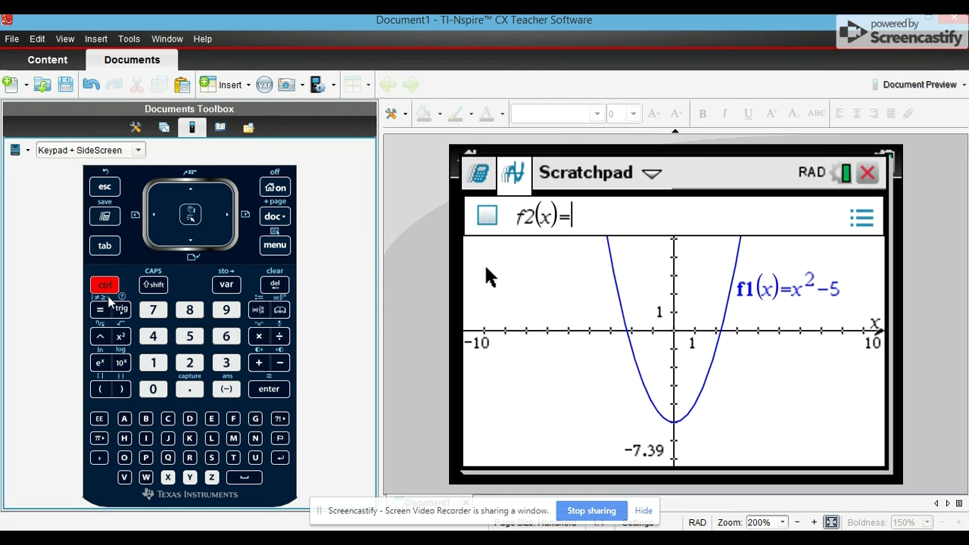
left_click(121, 363)
key("BackSpace")
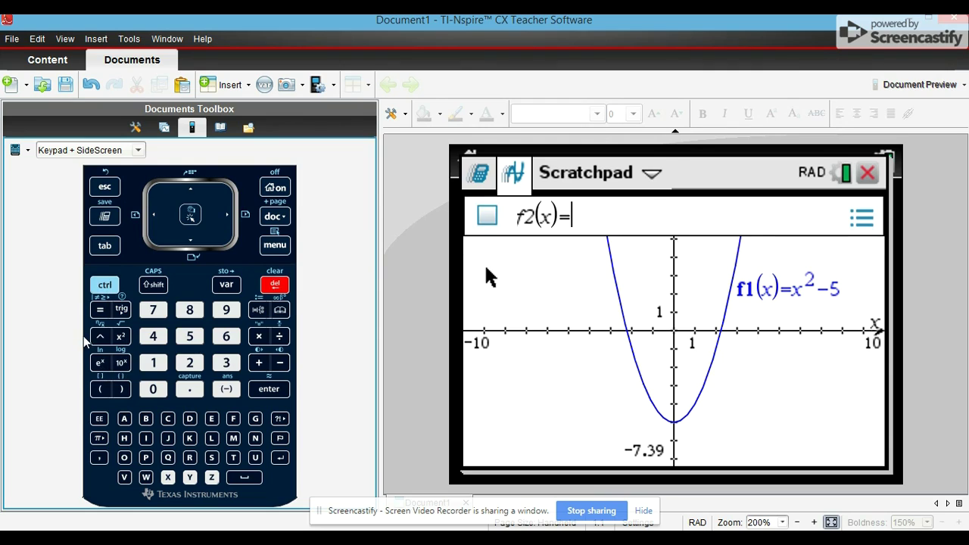
left_click(98, 340)
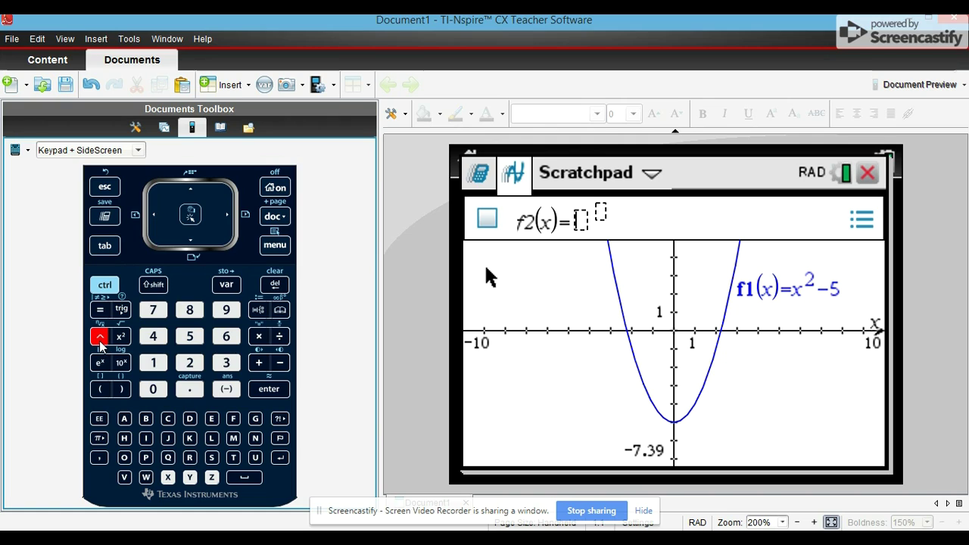
key("BackSpace")
key("BackSpace")
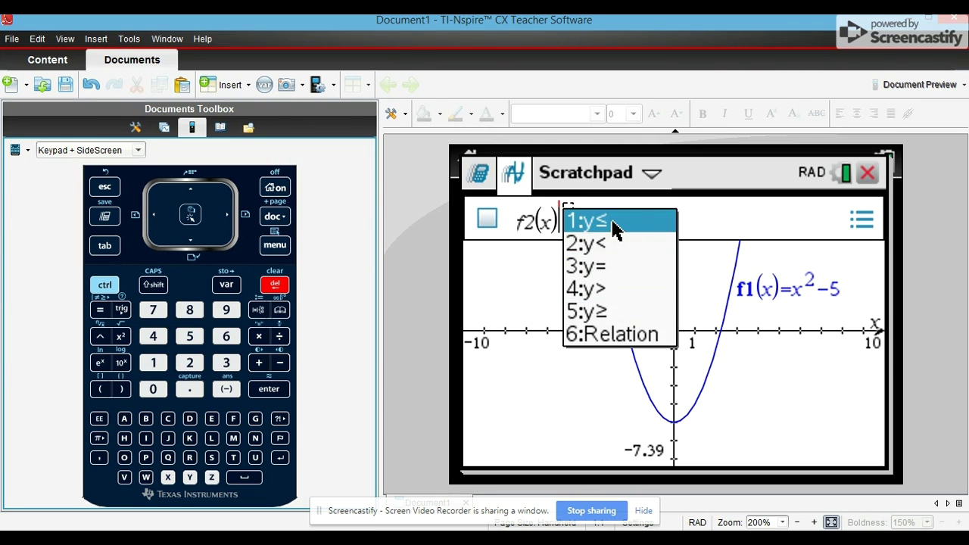
key("Escape")
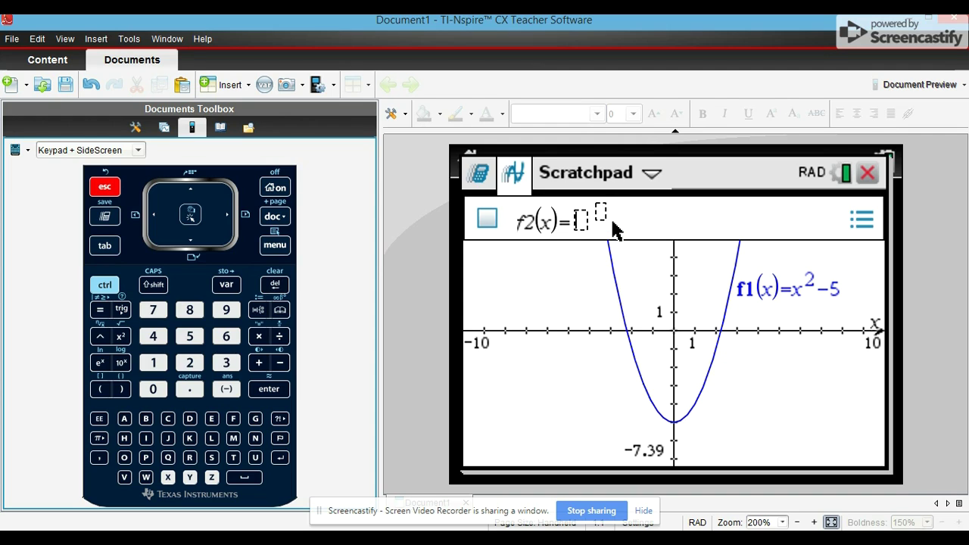
key("BackSpace")
key("BackSpace")
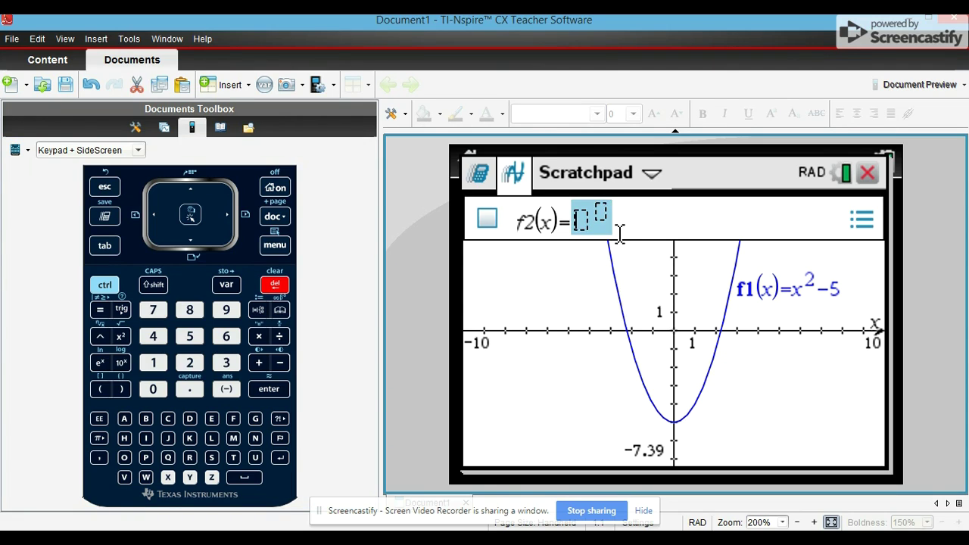
key("Escape")
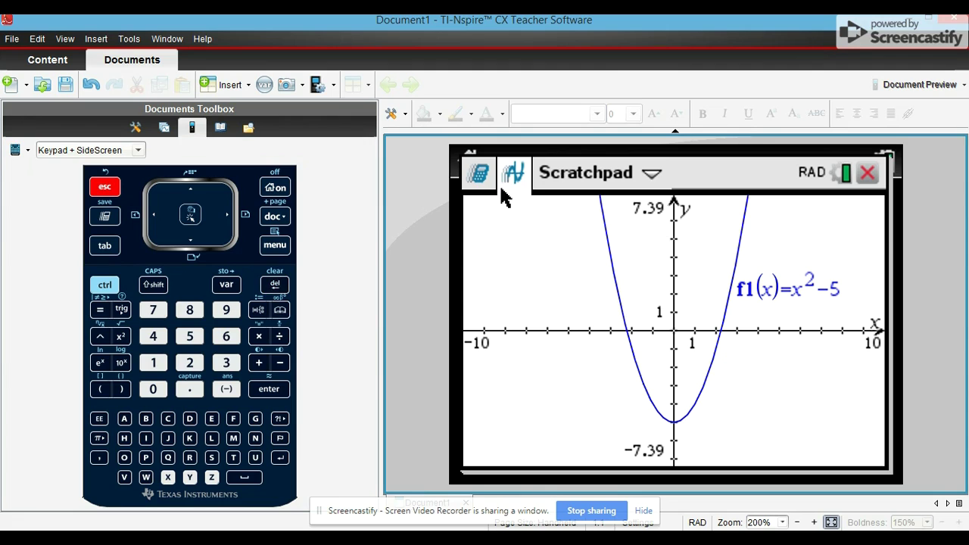
Add relation rel1 as 3x+y>1 and graph its shaded region alongside f1(x)=x²−5
left_click(275, 245)
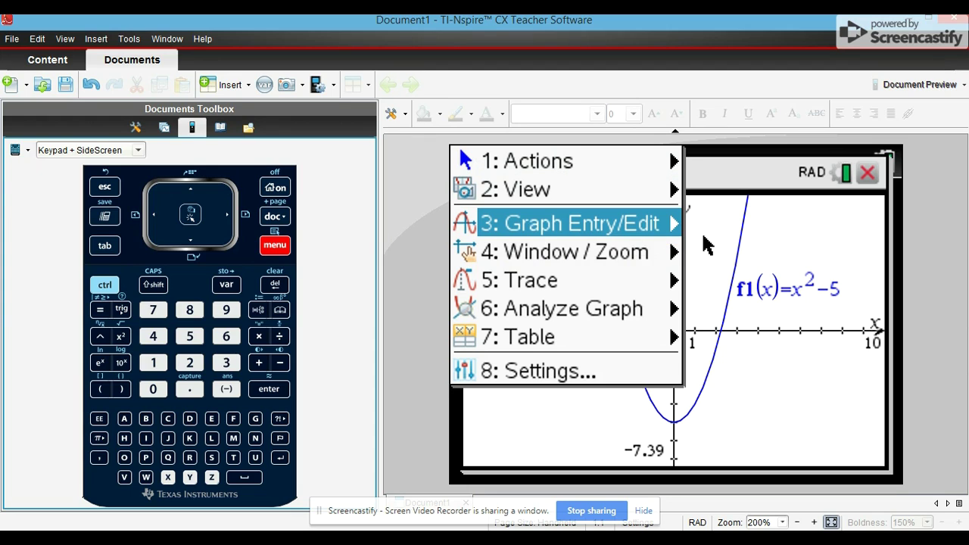
left_click(595, 226)
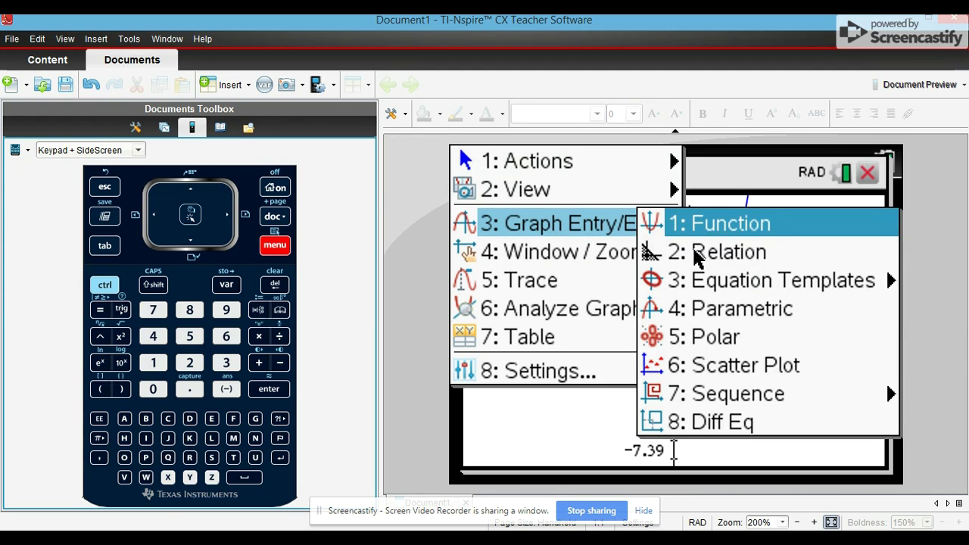
left_click(723, 257)
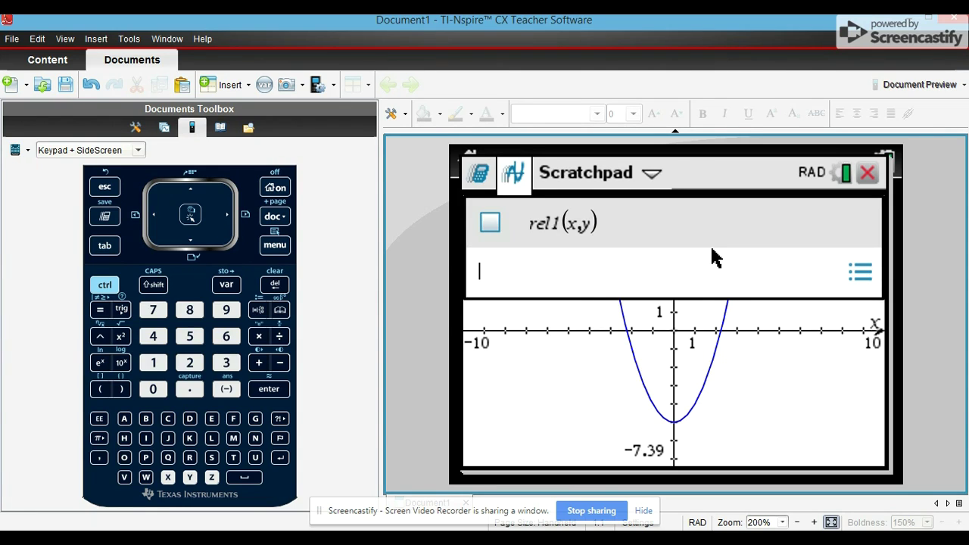
type("3x+y")
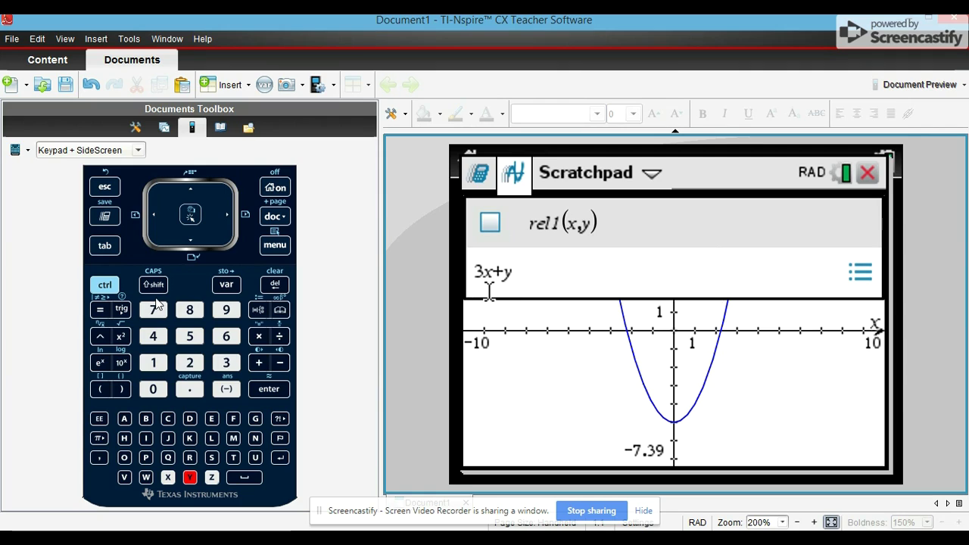
left_click(106, 288)
left_click(99, 312)
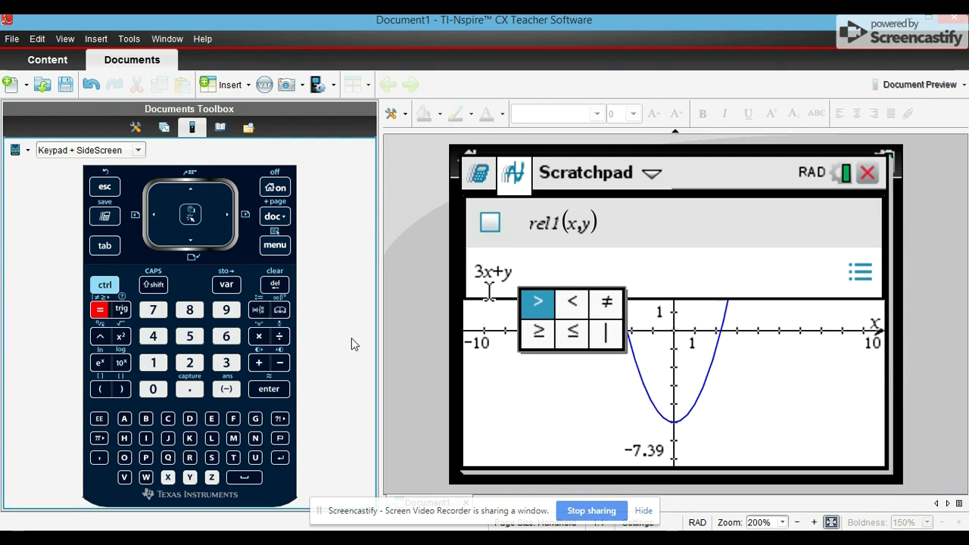
left_click(531, 313)
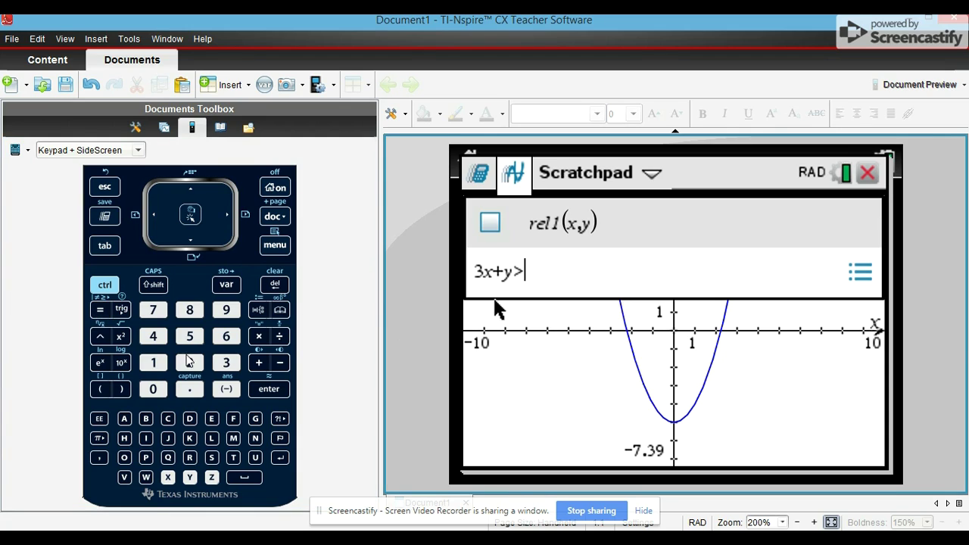
left_click(153, 362)
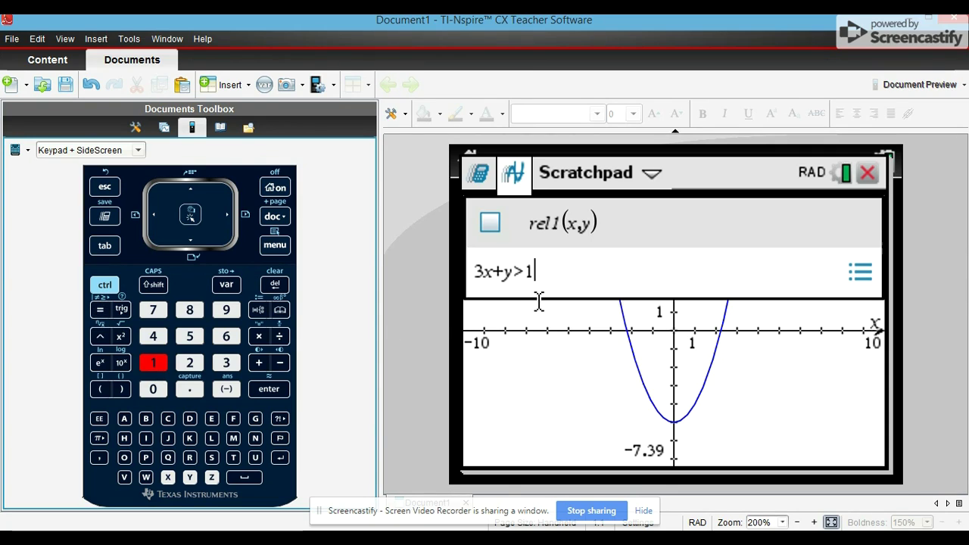
key("Return")
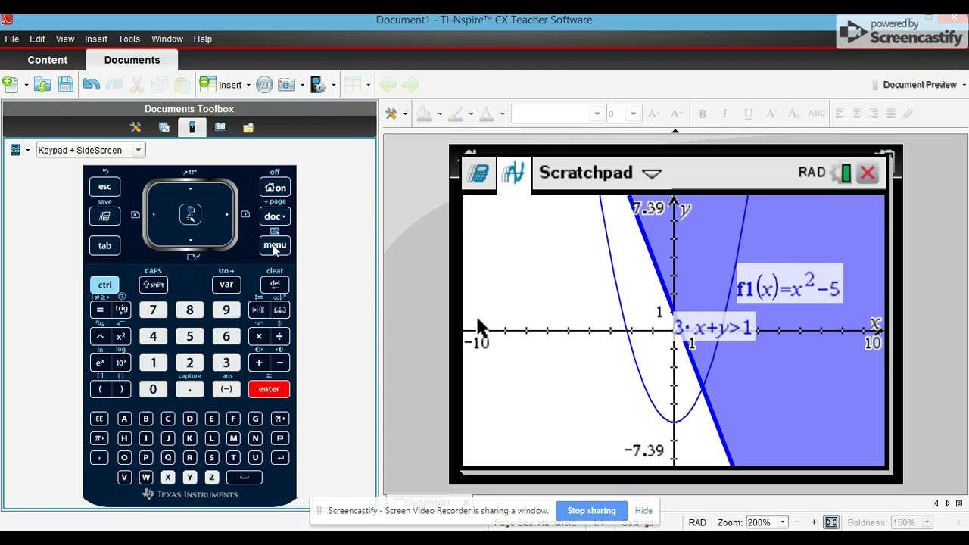
Delete everything on the graph, confirming Yes
left_click(107, 287)
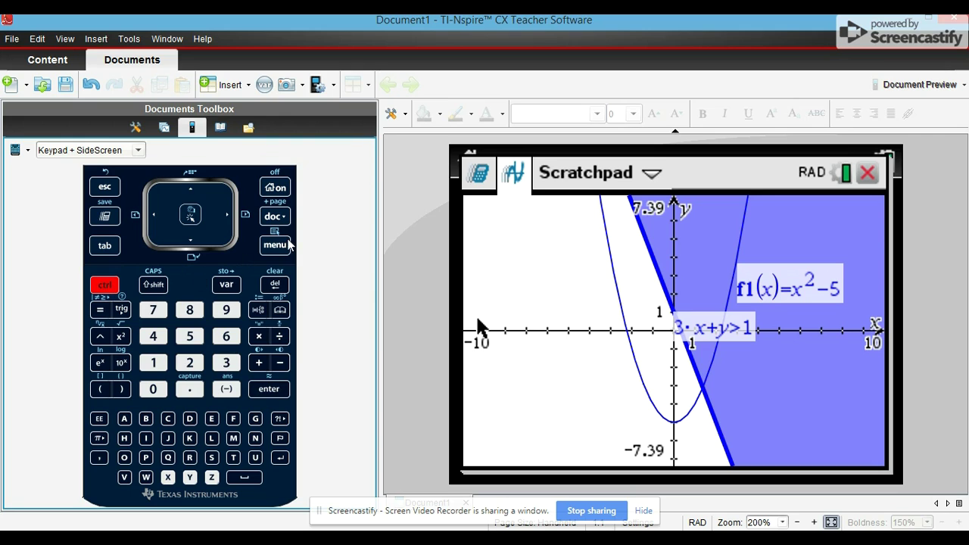
left_click(275, 244)
left_click(579, 426)
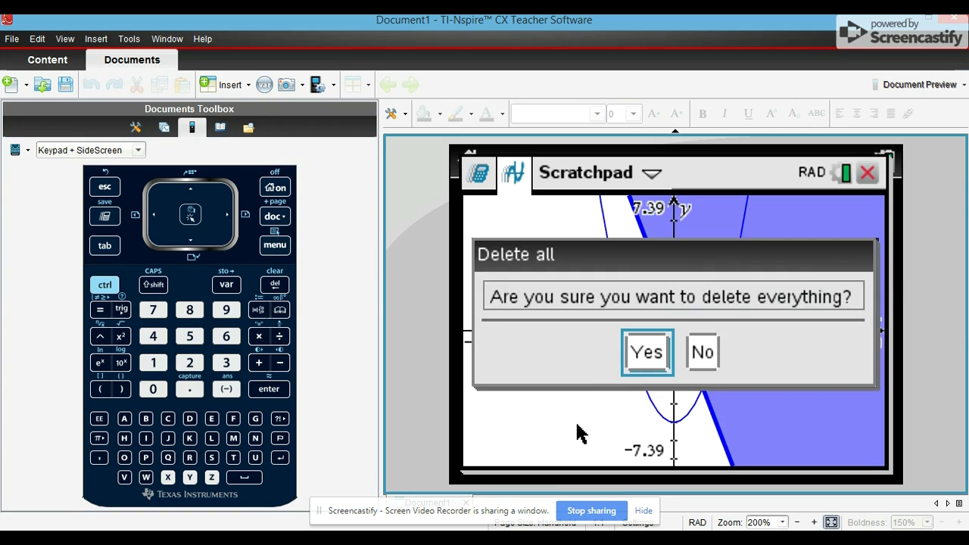
left_click(641, 352)
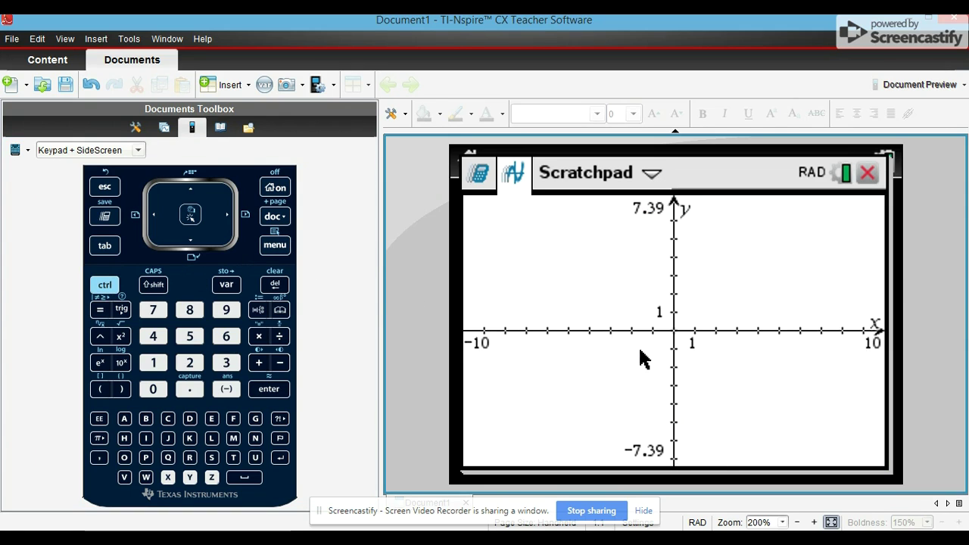
Enter a new function f1(x)=(x−3)²−5 and graph the parabola with vertex (3, −5)
left_click(276, 247)
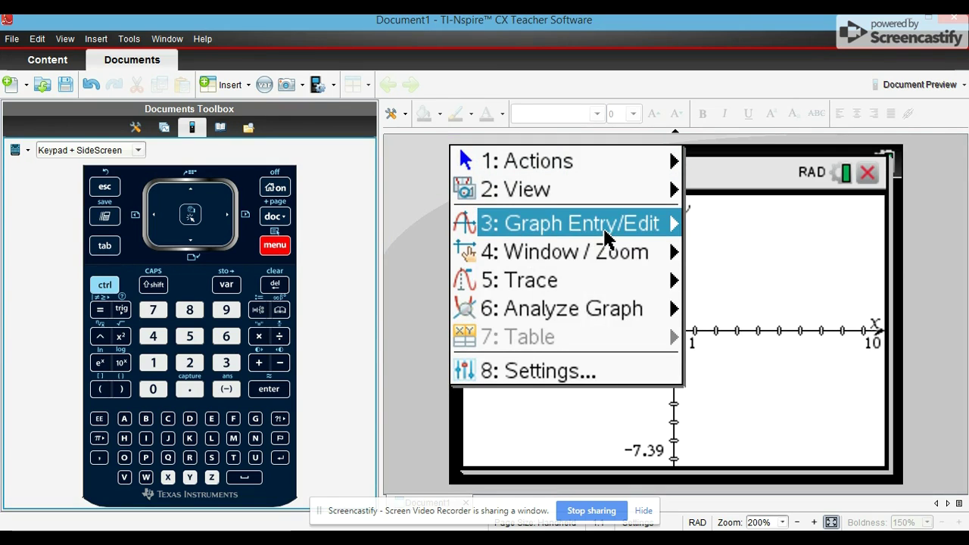
left_click(631, 236)
left_click(698, 227)
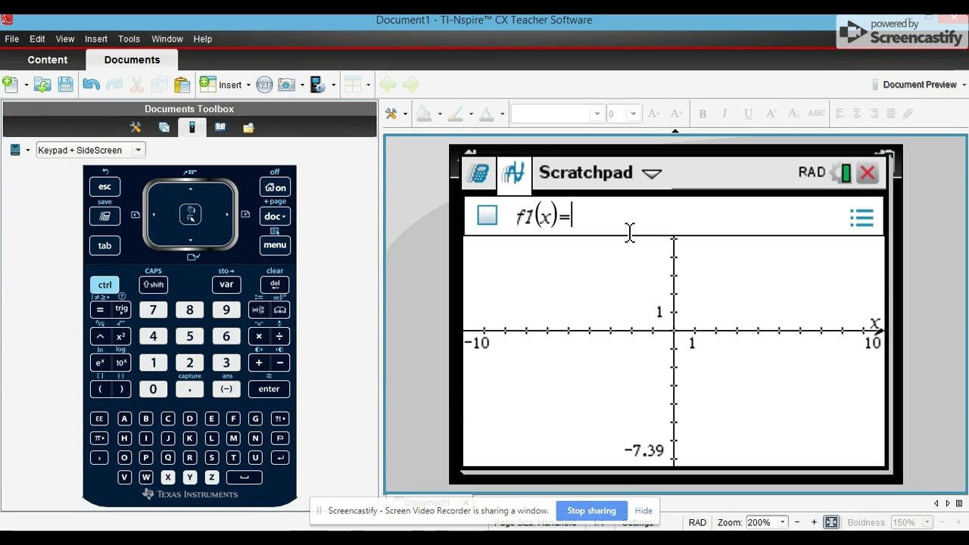
type("(x-3")
key("Right")
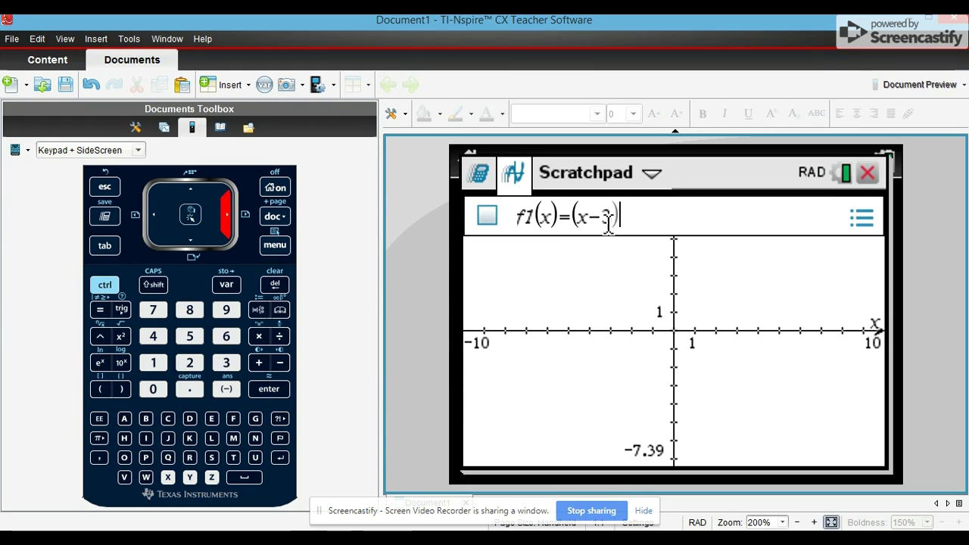
type("^")
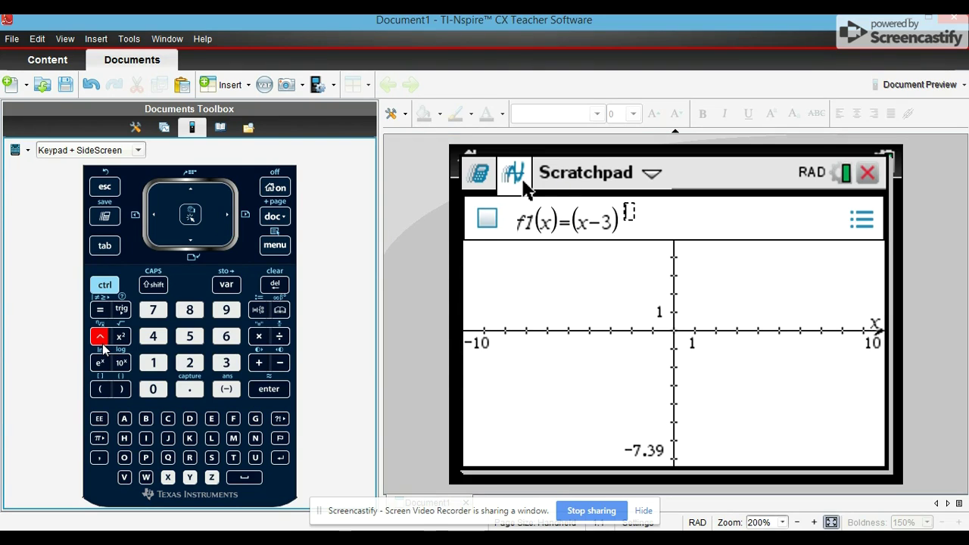
type("2")
key("Right")
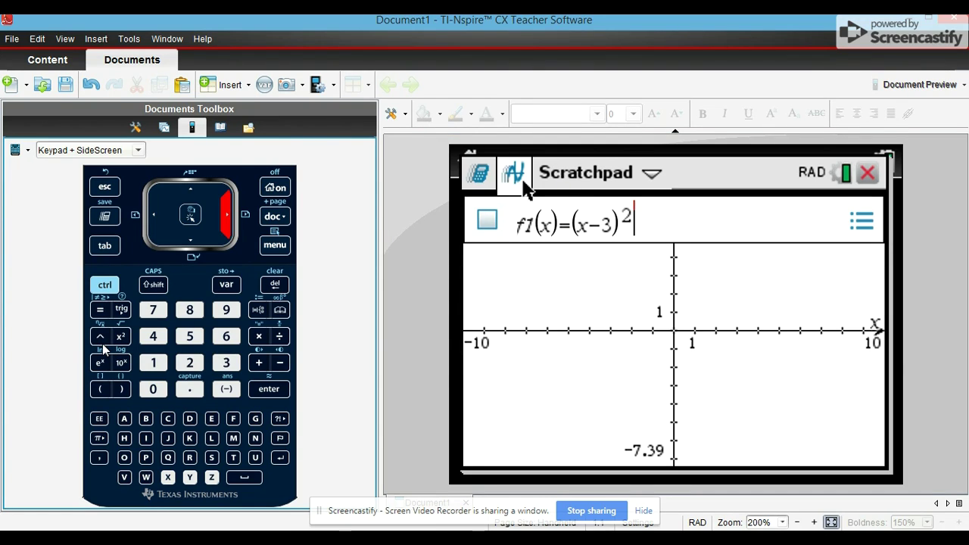
type("-5")
key("Return")
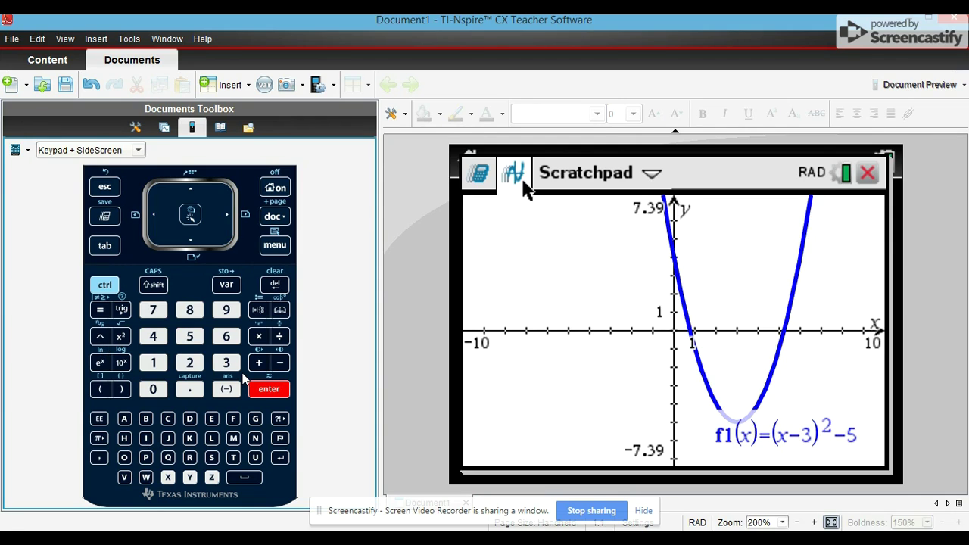
Try Zoom-In and then Zoom-Out on the graph, each centred on the screen
left_click(274, 250)
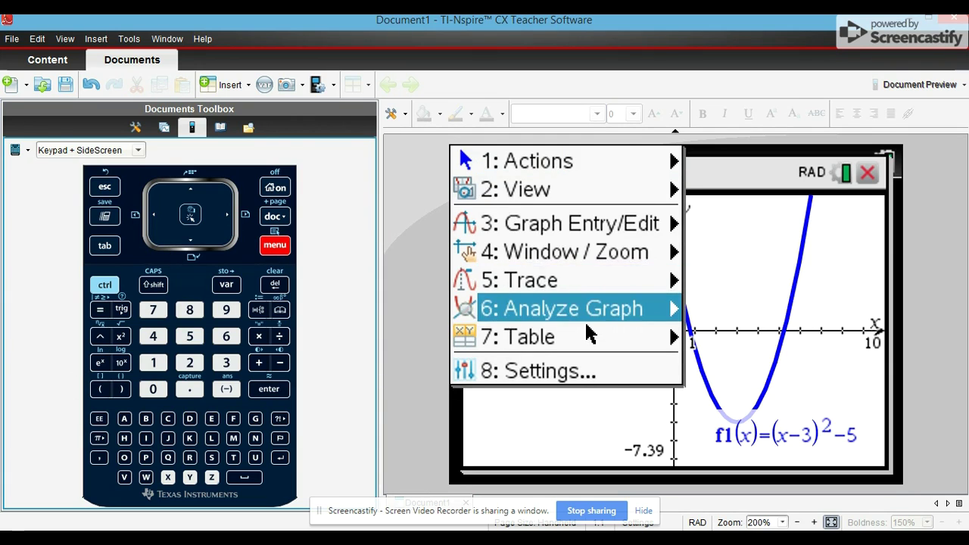
mouse_move(583, 314)
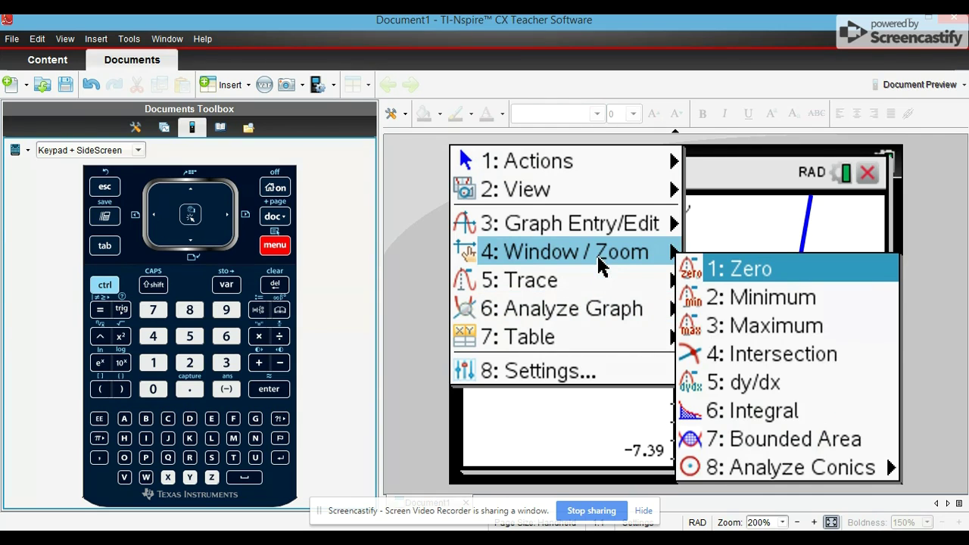
mouse_move(618, 266)
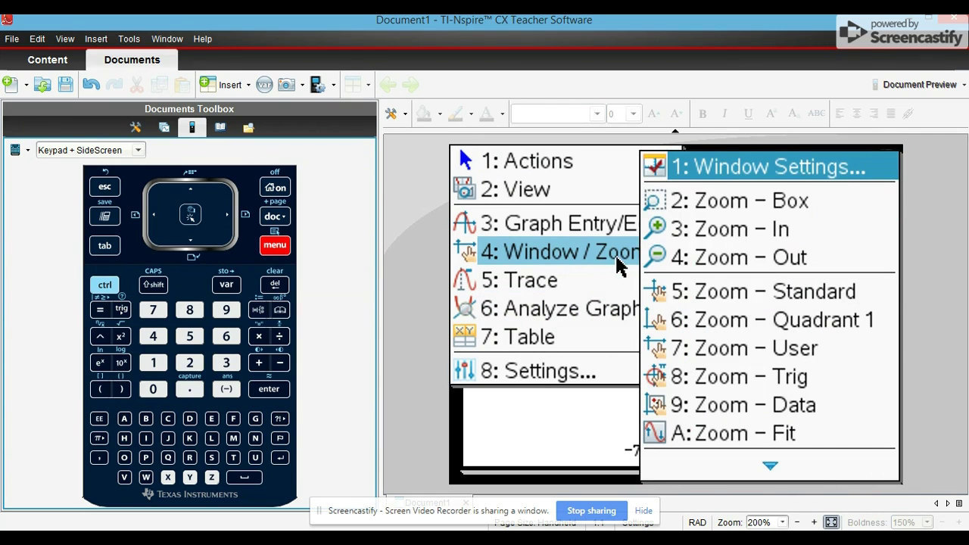
left_click(772, 240)
left_click(684, 312)
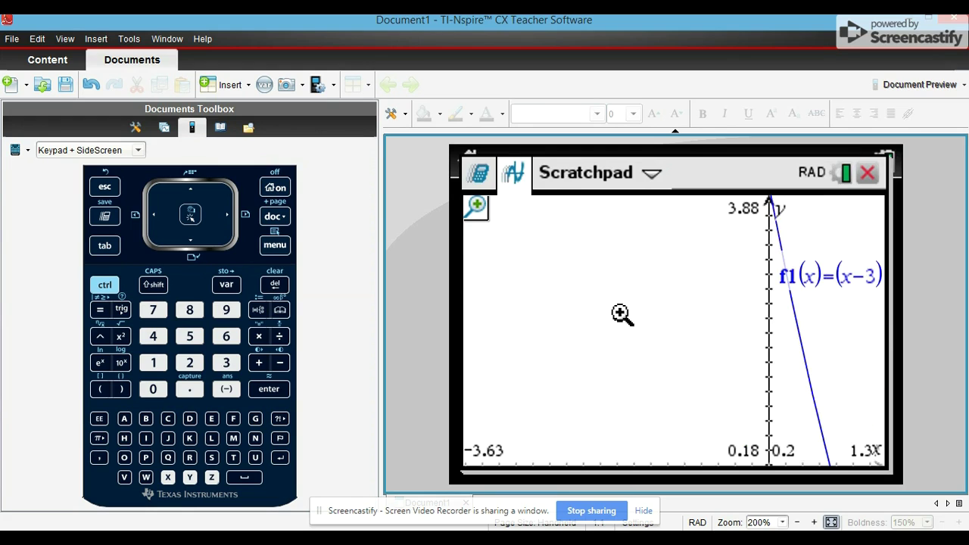
left_click(275, 244)
mouse_move(627, 257)
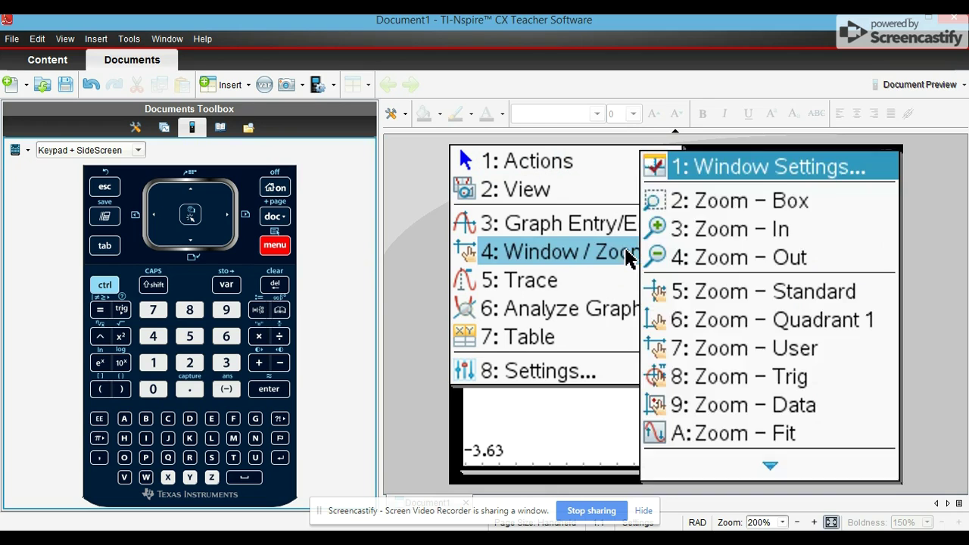
left_click(762, 255)
left_click(803, 299)
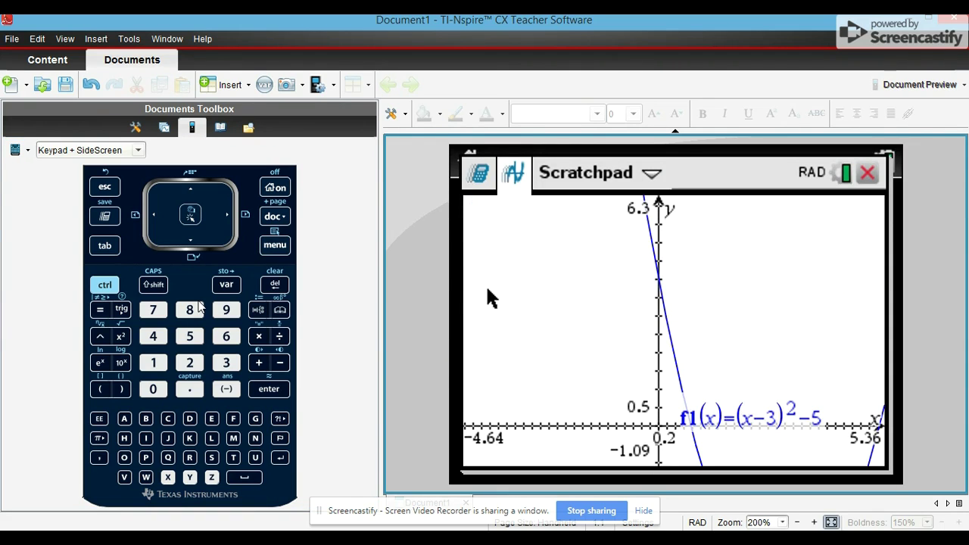
Reset to the standard −10 to 10 window, then Zoom-Fit so y spans −21.9 to 180.9
key("ctrl+m")
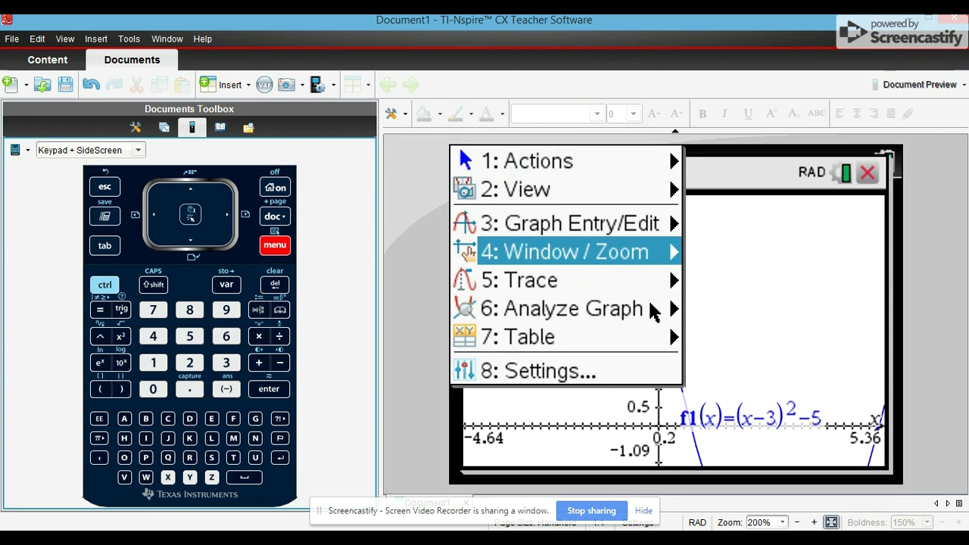
mouse_move(653, 258)
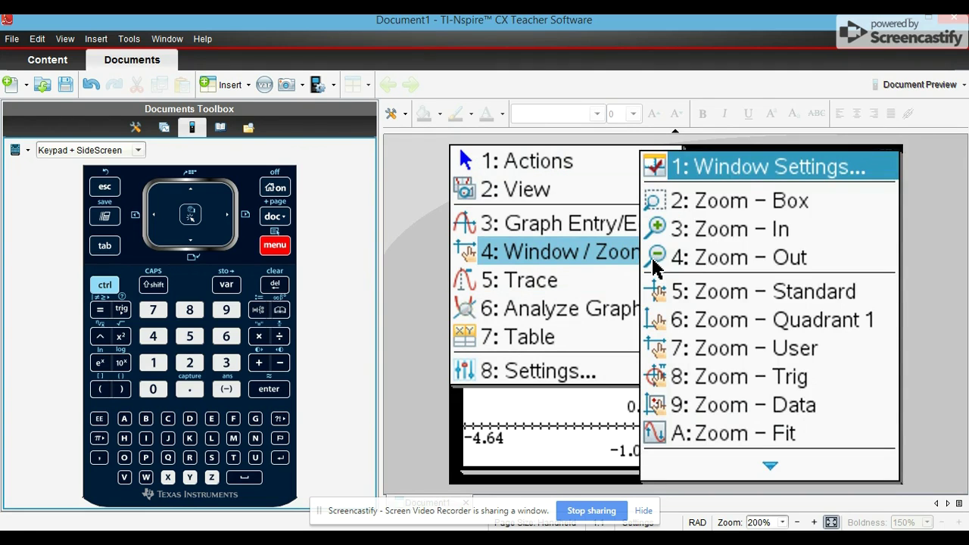
left_click(792, 306)
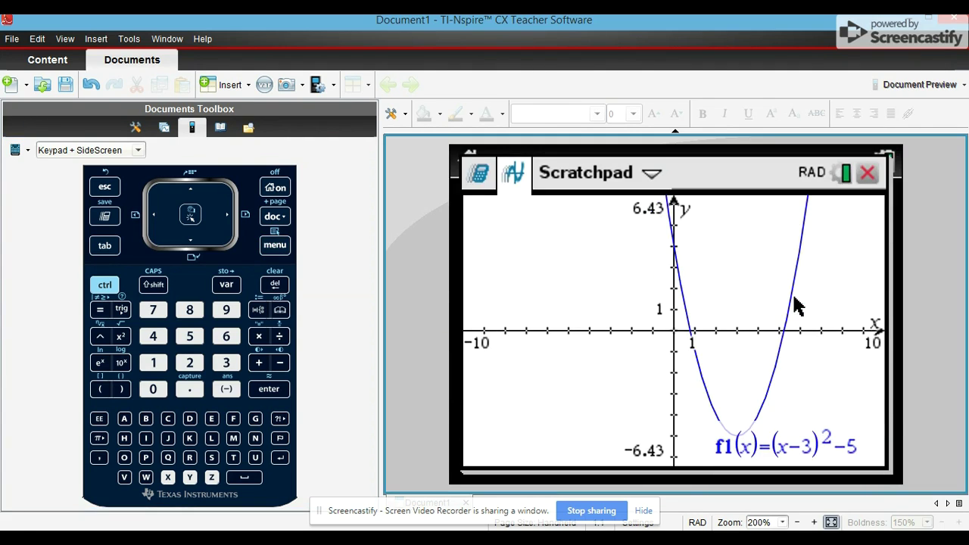
left_click(275, 248)
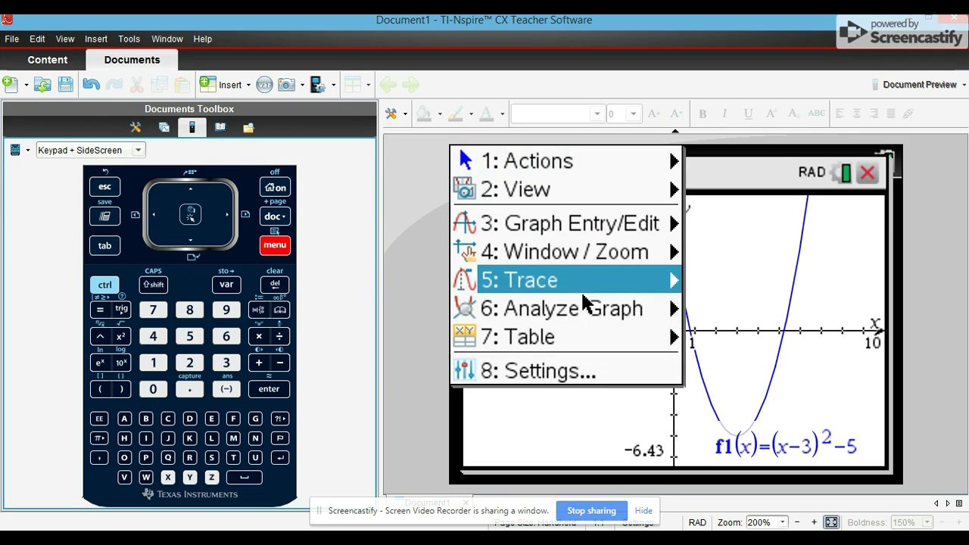
mouse_move(597, 268)
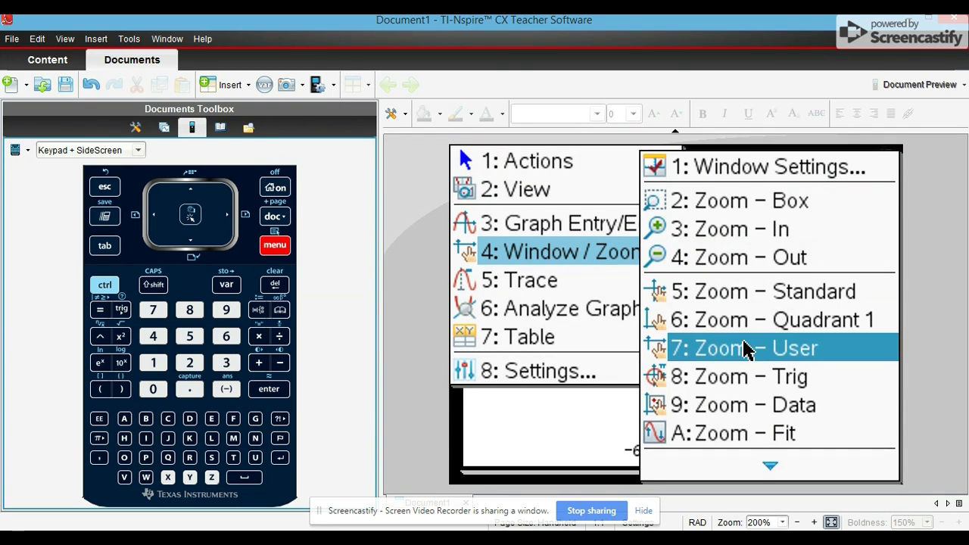
left_click(742, 439)
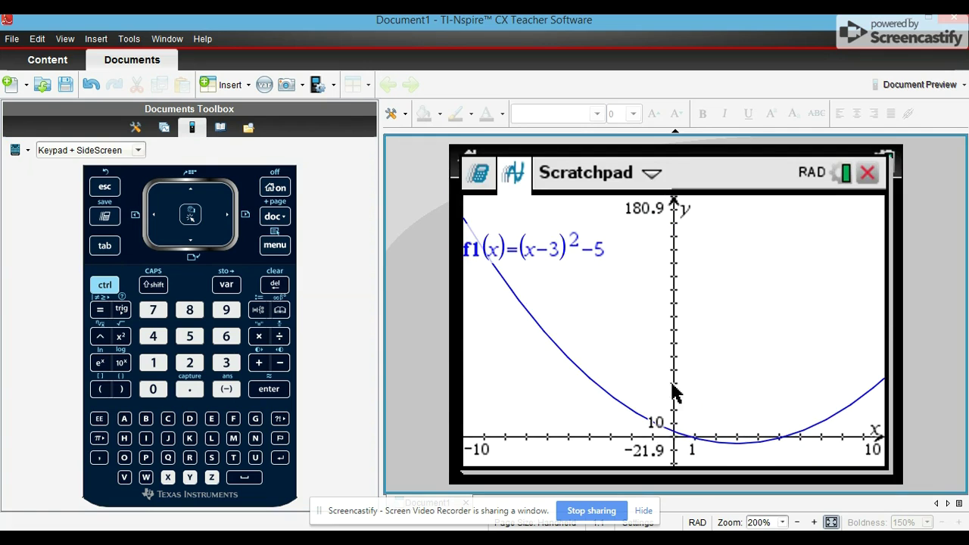
key("ctrl+m")
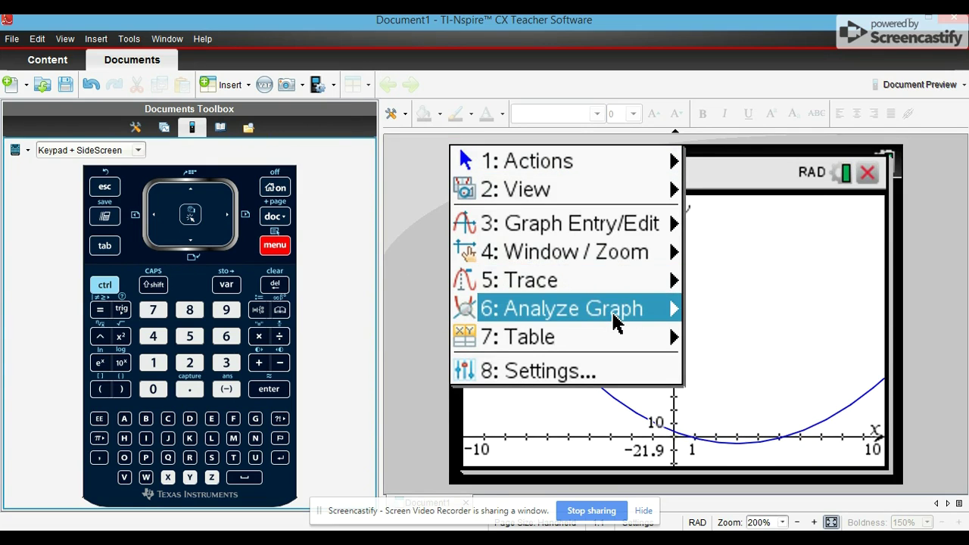
Mark the first zero of f1 at (0.764, 0) and reposition its label
mouse_move(614, 316)
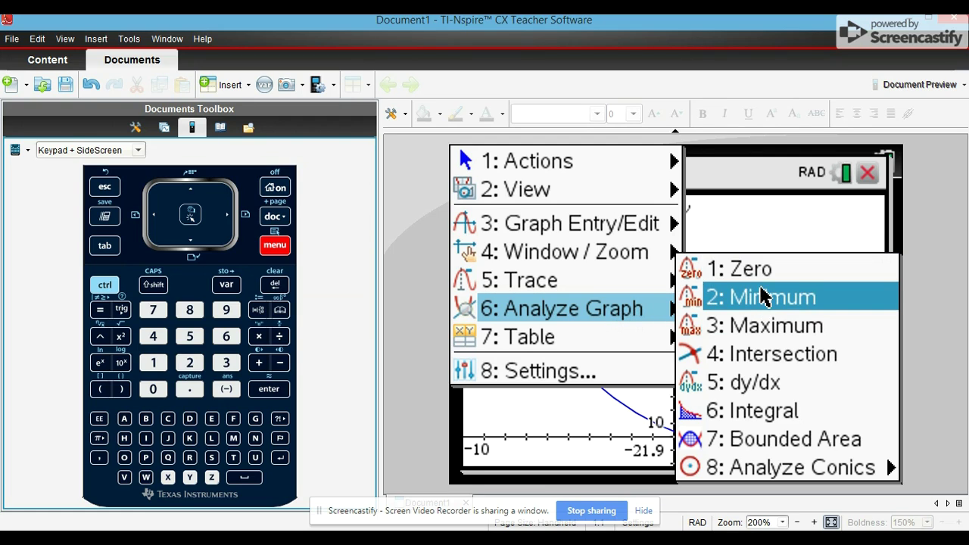
left_click(739, 269)
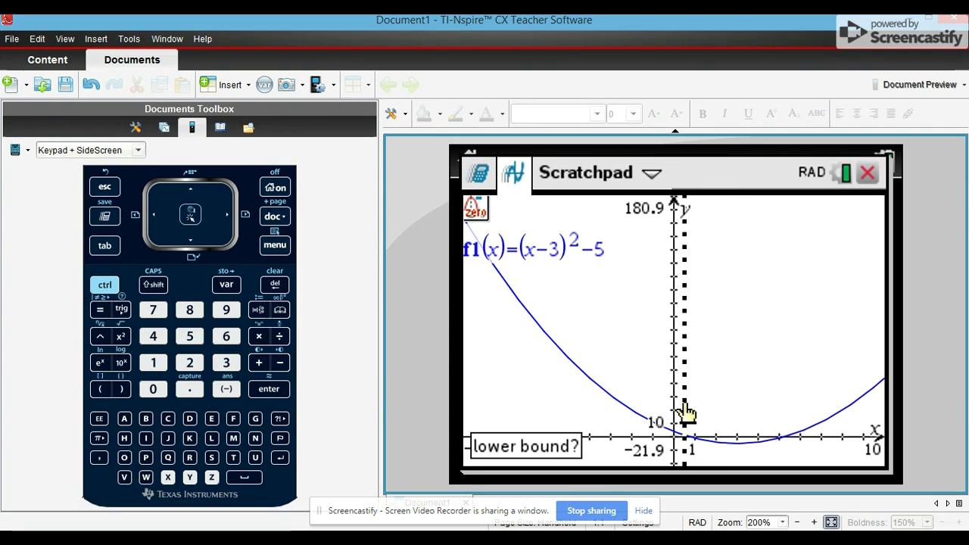
left_click(684, 411)
left_click(718, 421)
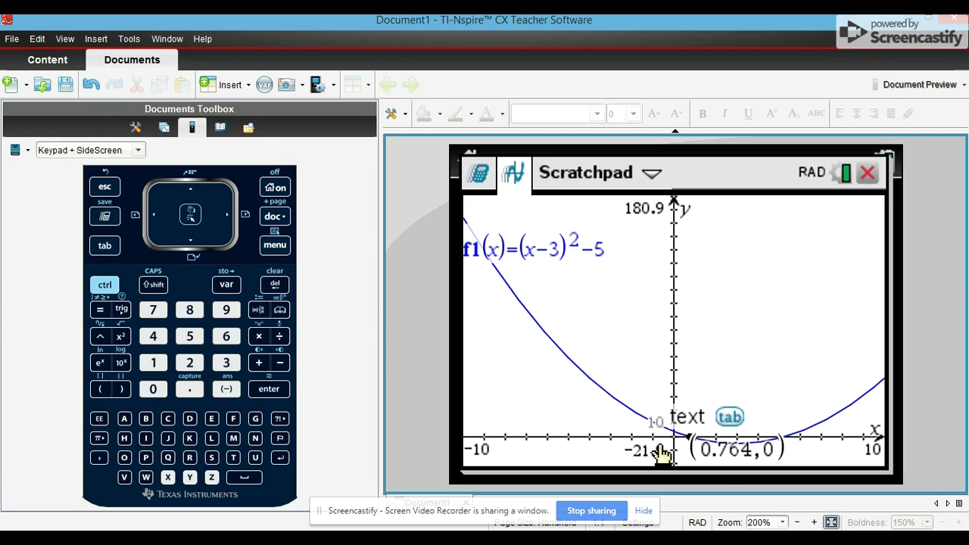
left_click_drag(705, 450, 737, 469)
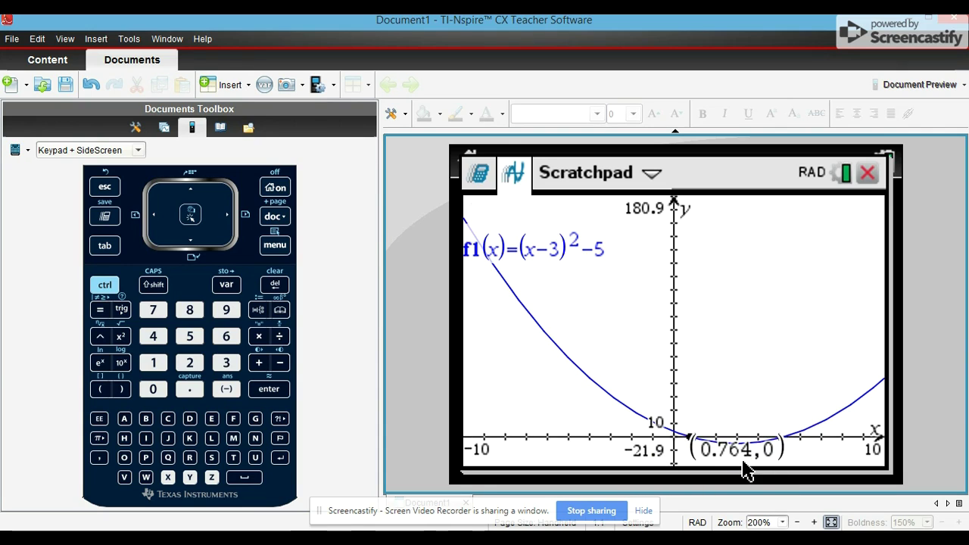
Mark the second zero of f1 at (5.24, 0) using left and right bounds
left_click(275, 244)
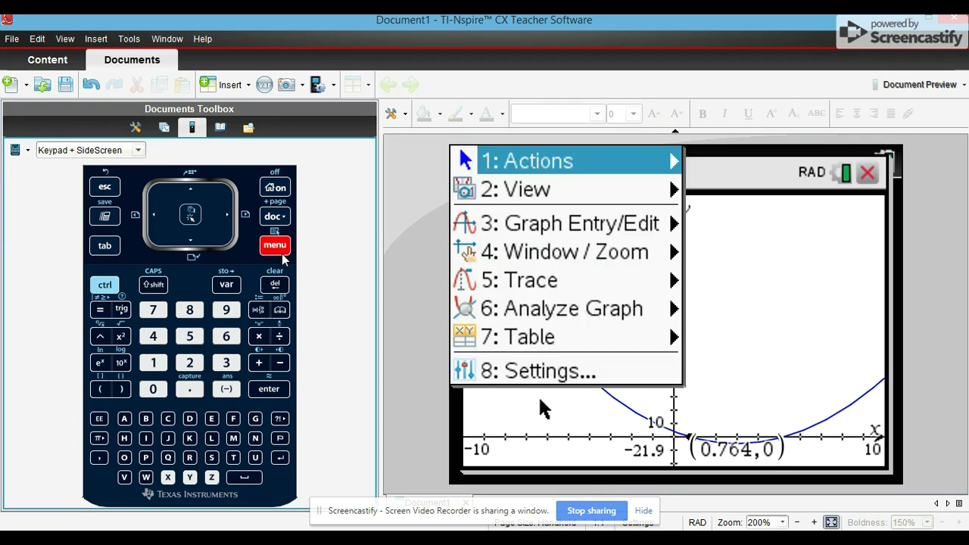
mouse_move(594, 324)
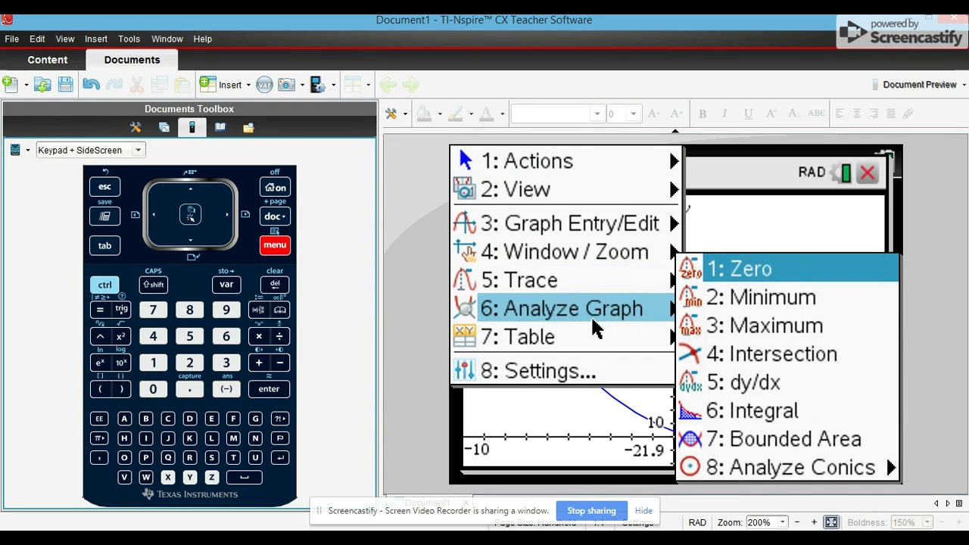
left_click(750, 270)
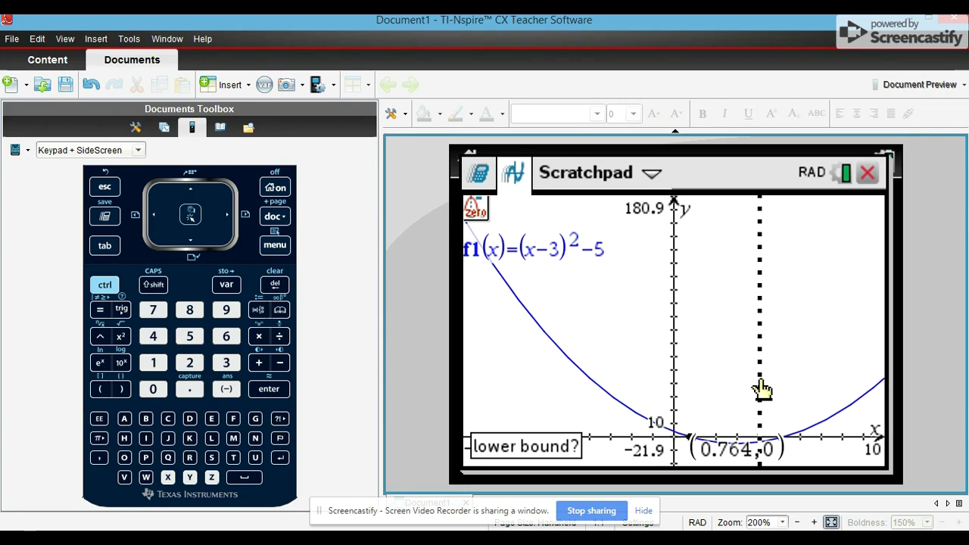
left_click(760, 386)
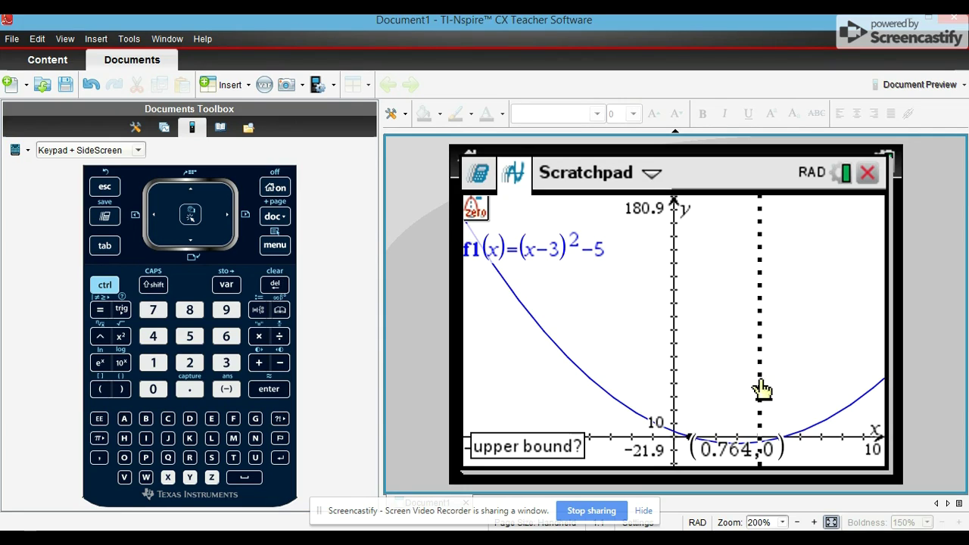
left_click(843, 409)
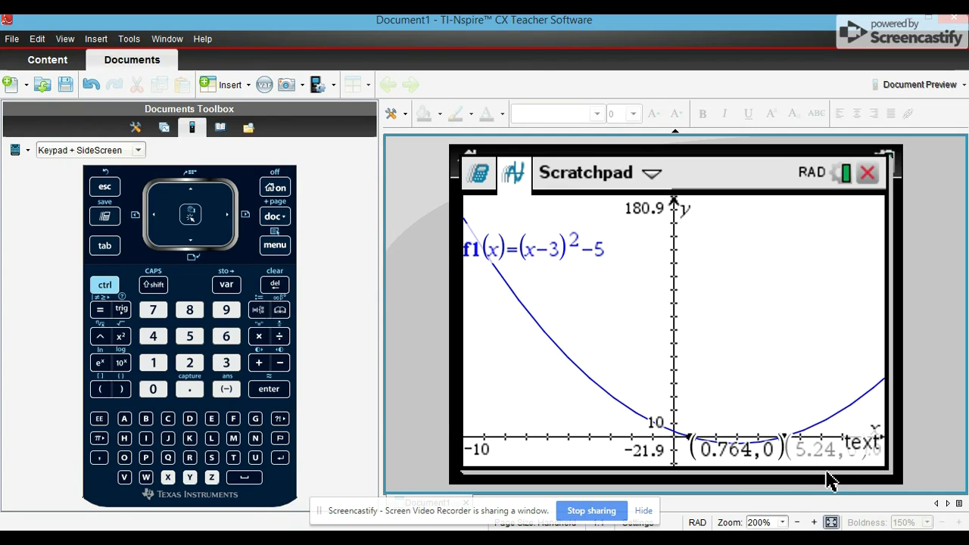
left_click(274, 248)
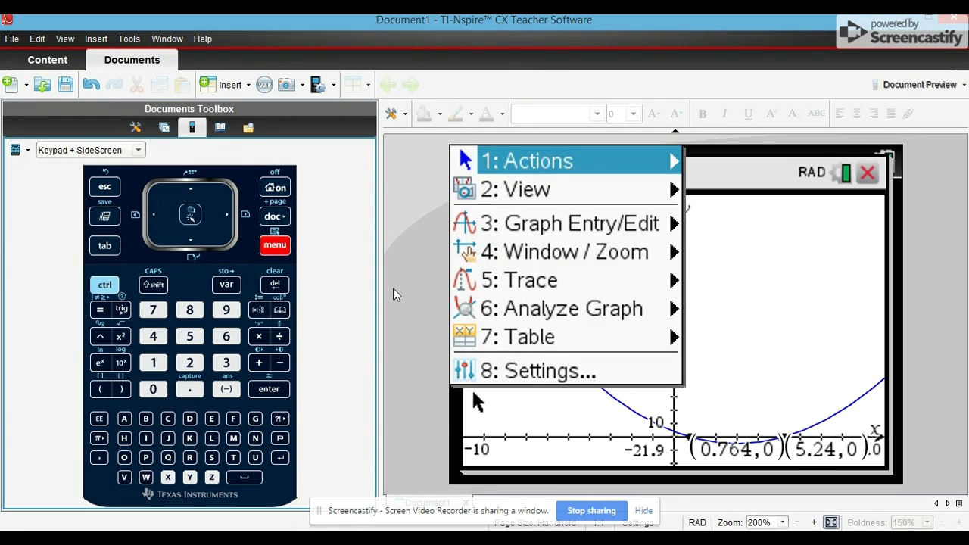
Mark the minimum of f1 at (3, −5) and drag its label above the curve
mouse_move(631, 329)
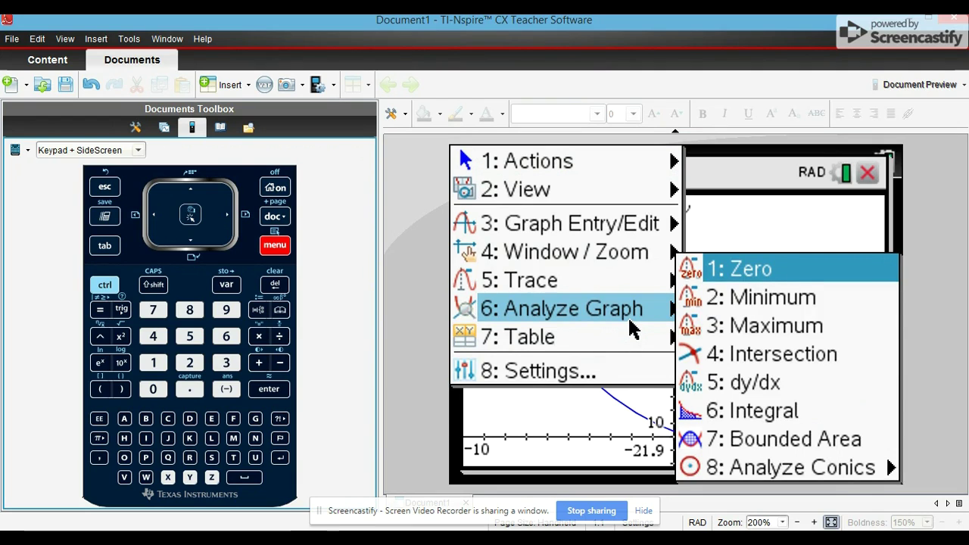
left_click(761, 296)
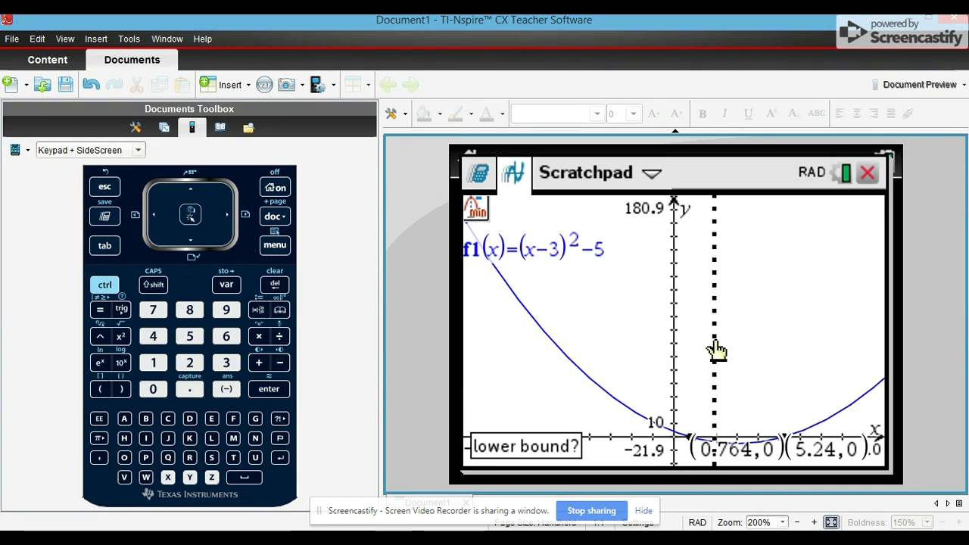
left_click(714, 350)
left_click(780, 357)
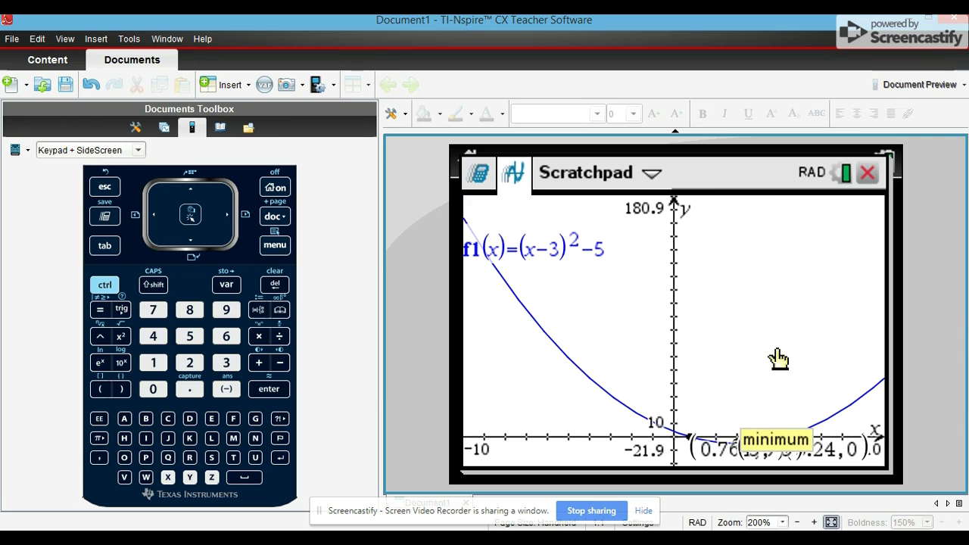
left_click_drag(757, 448, 751, 413)
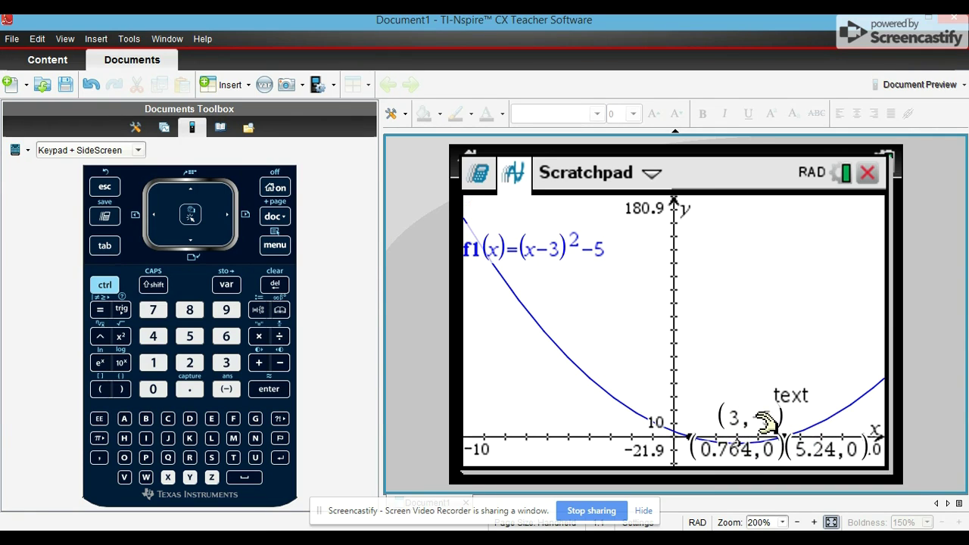
left_click(267, 250)
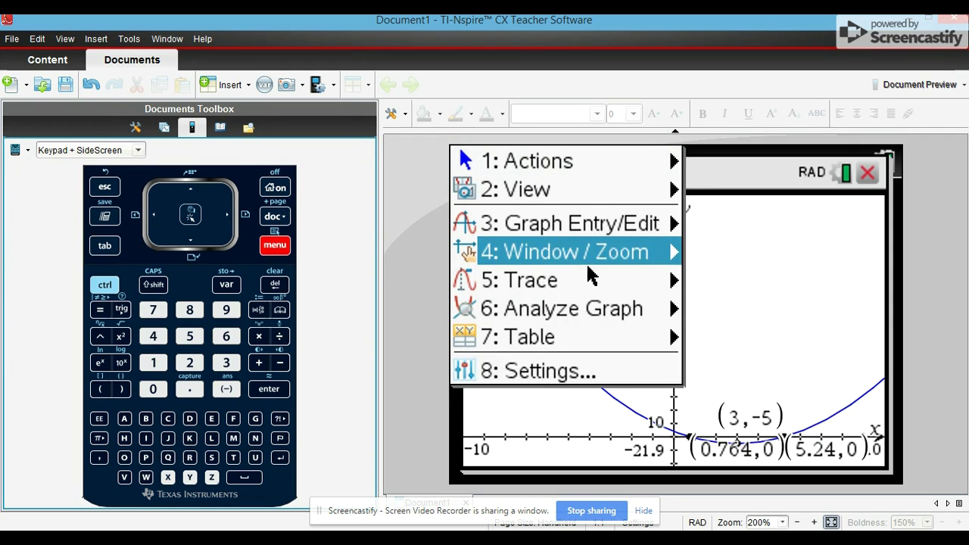
mouse_move(623, 320)
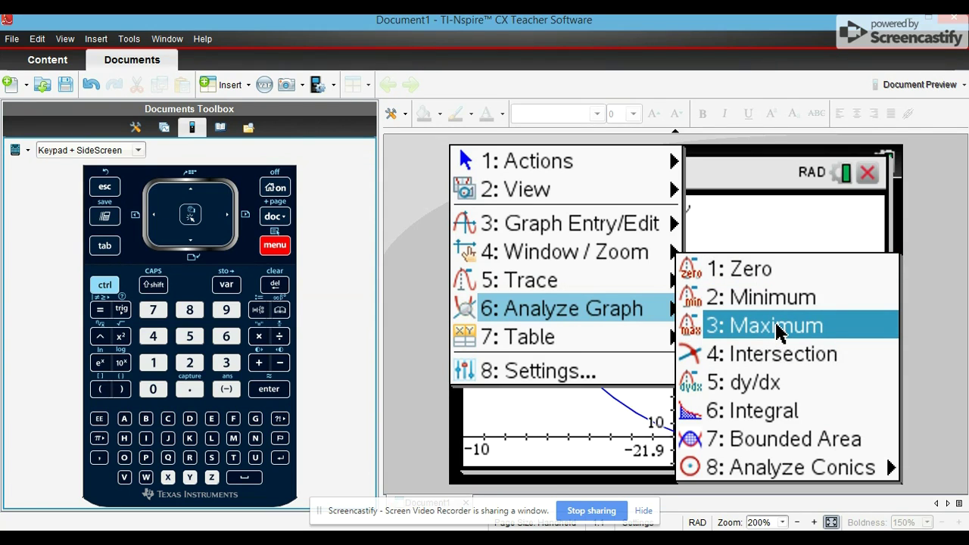
Graph the new function f2(x)=3x
left_click(688, 240)
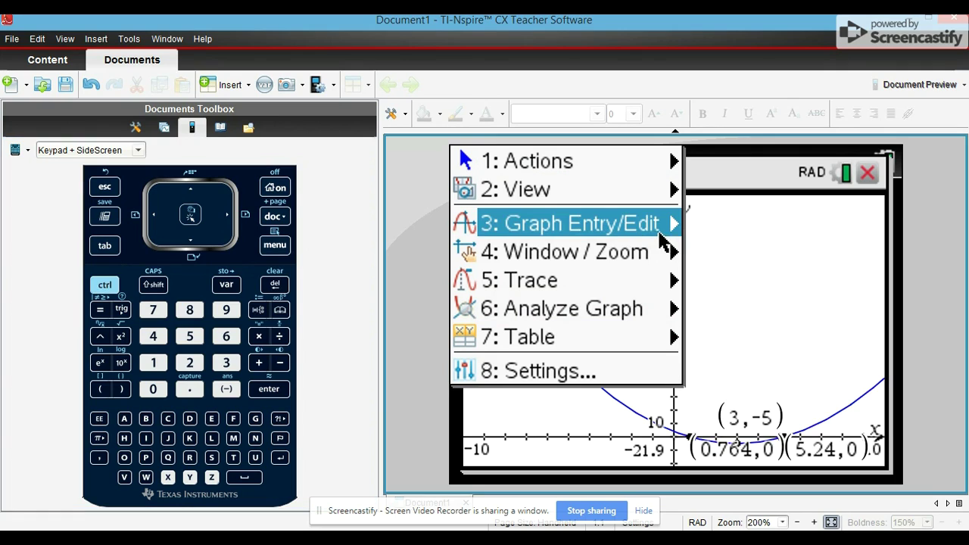
left_click(686, 236)
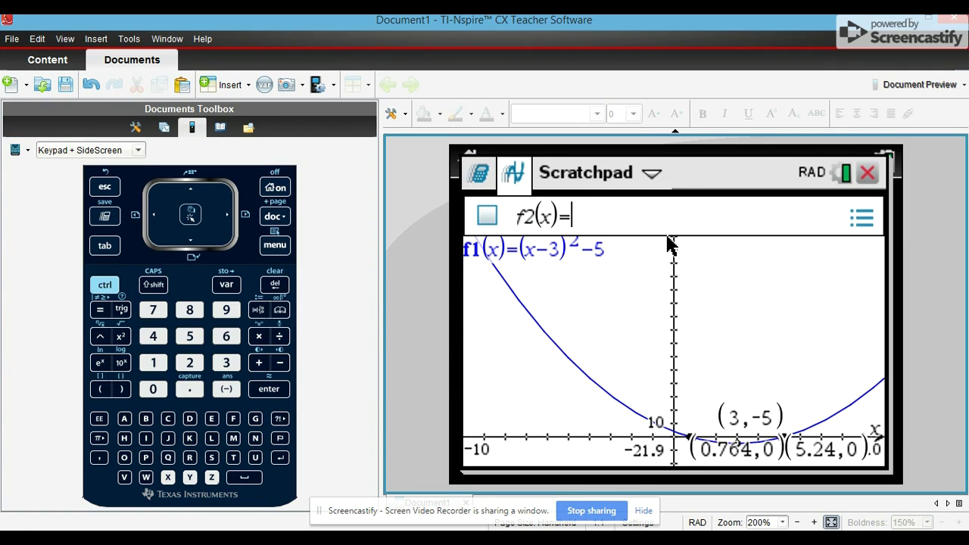
type("3x")
key("Return")
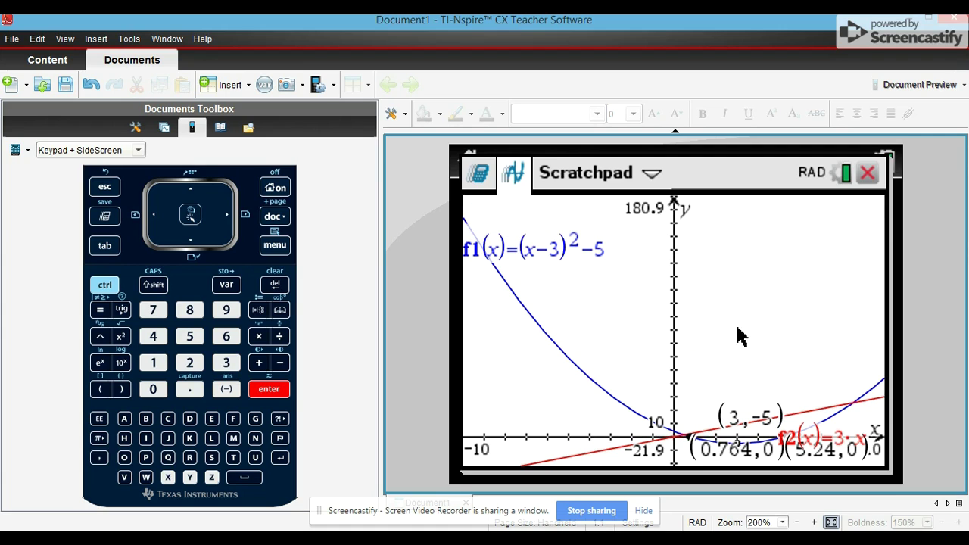
Mark the f1–f2 intersection at (0.469, 1.41) and move its label up off the axis
left_click(275, 245)
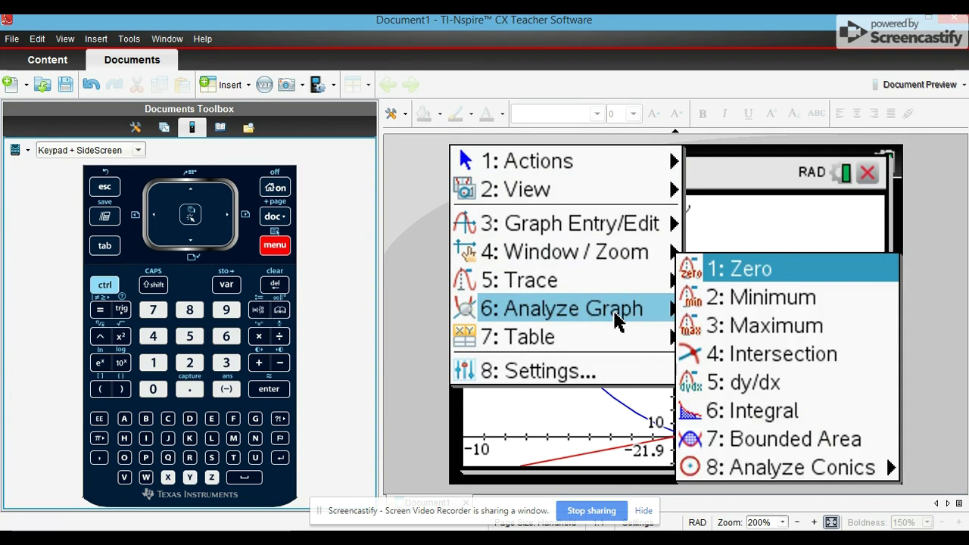
left_click(759, 356)
left_click(661, 413)
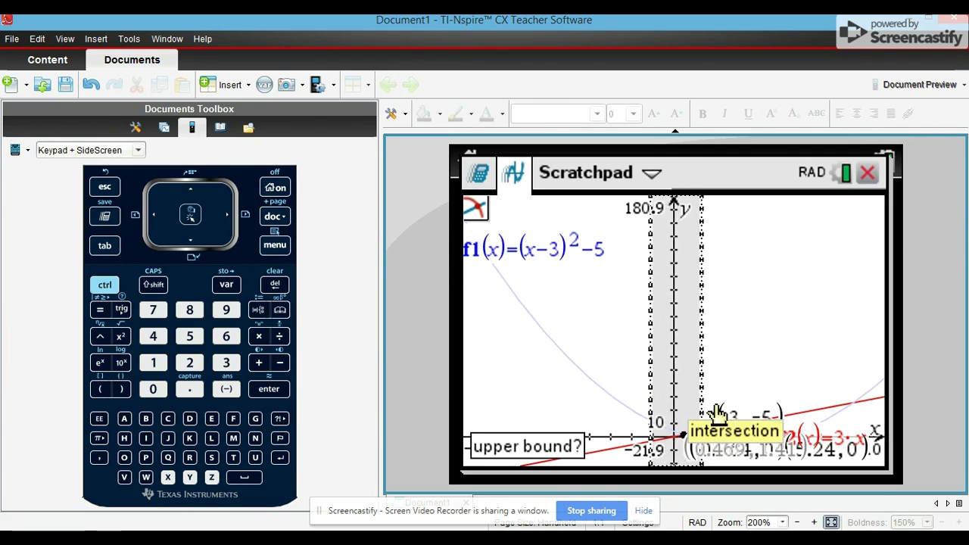
left_click(704, 417)
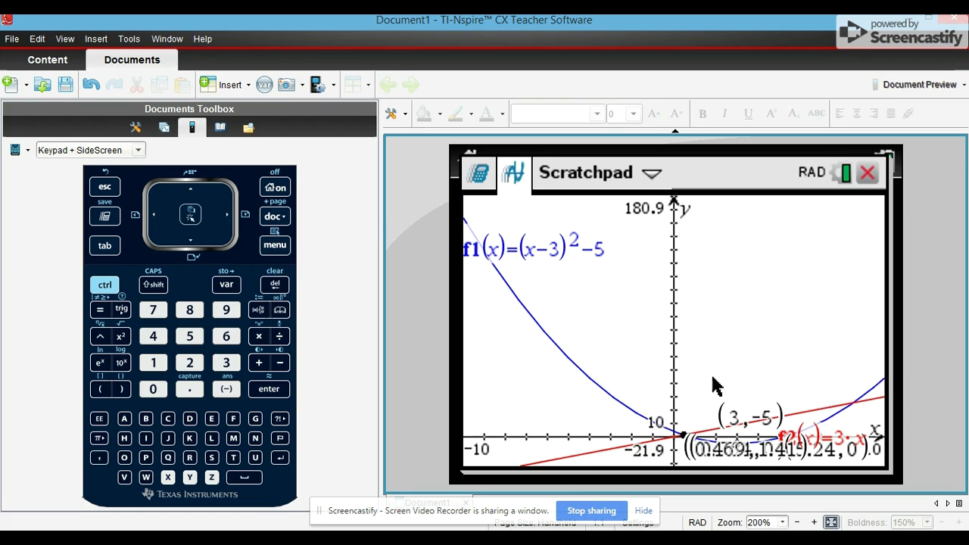
left_click_drag(719, 450, 661, 401)
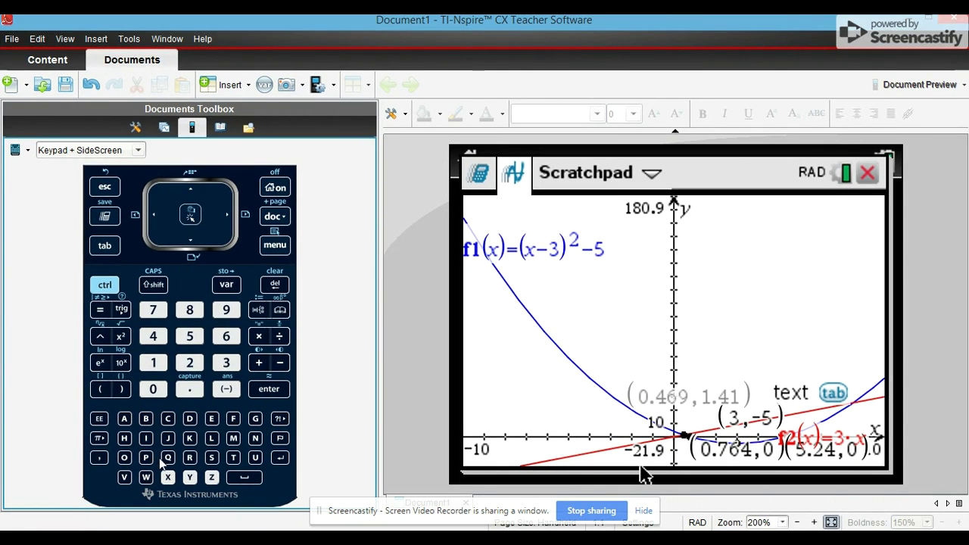
left_click(98, 290)
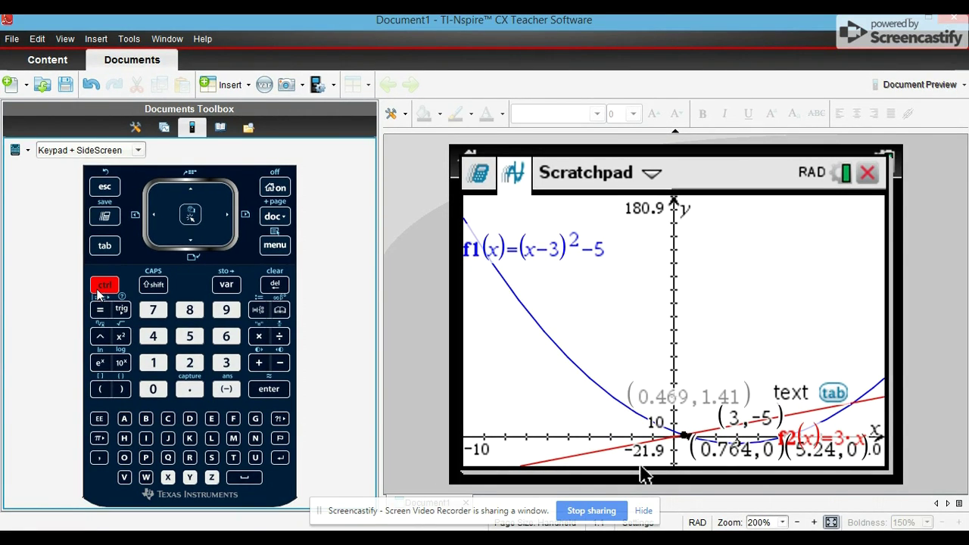
left_click(232, 459)
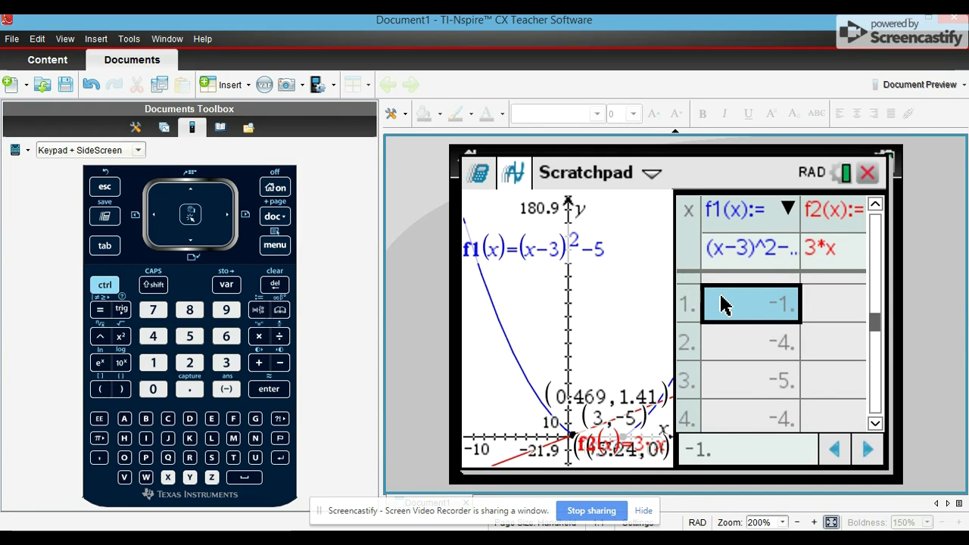
key("Down")
key("Down")
key("Down")
key("Down")
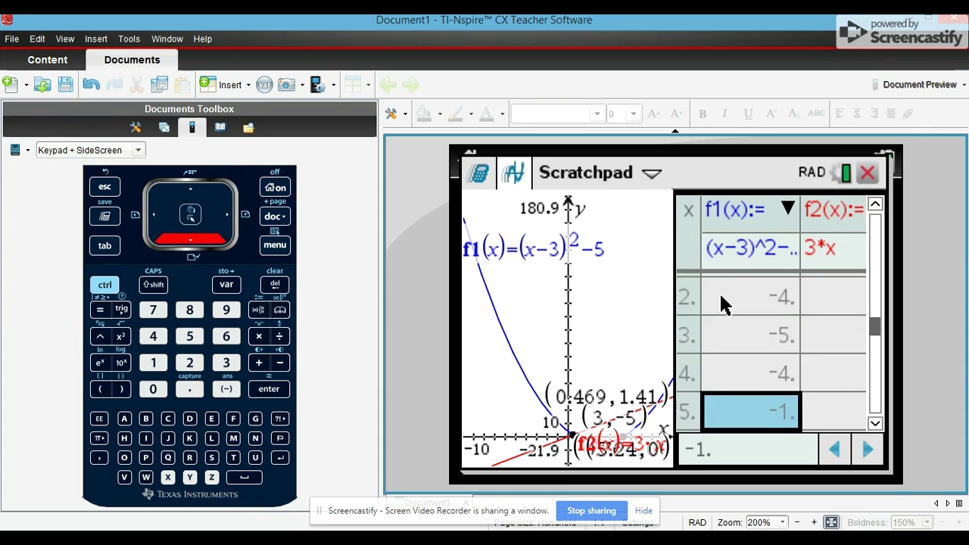
key("Up")
key("Up")
key("Up")
key("Up")
key("Up")
key("Right")
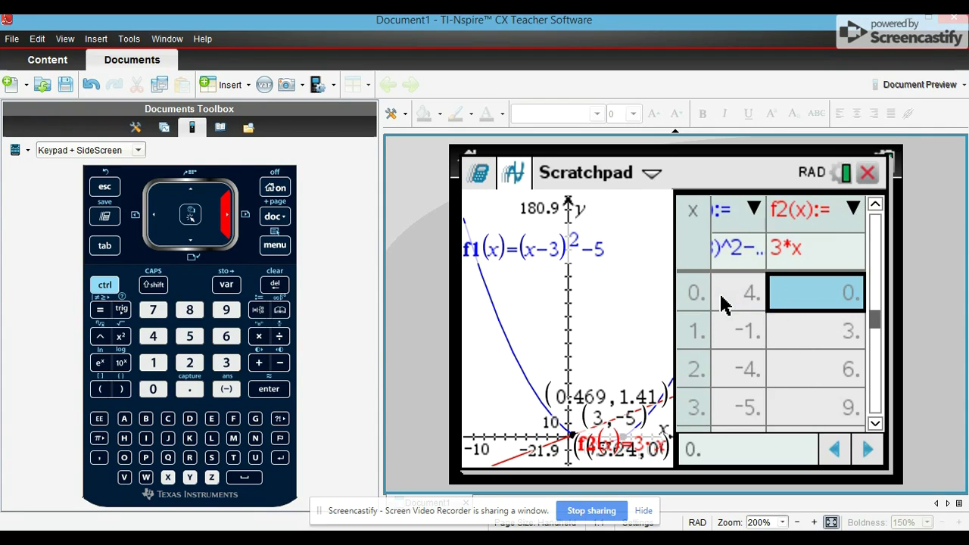
key("Right")
key("Left")
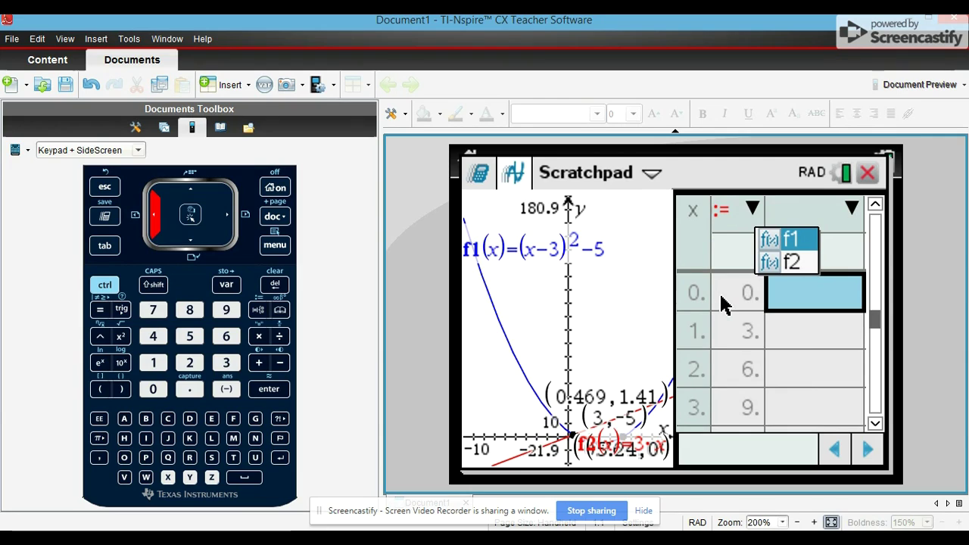
left_click(101, 287)
key("Escape")
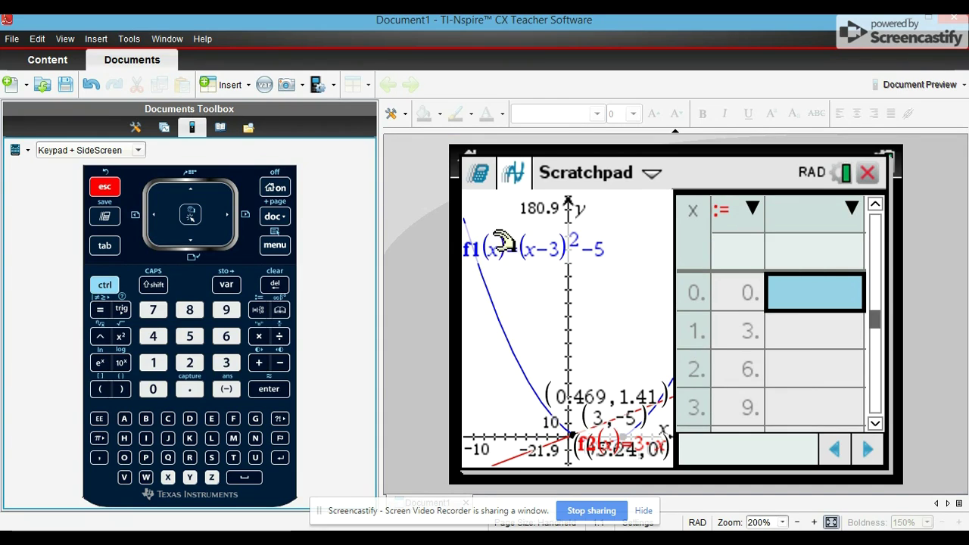
Create Document3 without saving the previous one and add an empty Lists & Spreadsheet page
left_click(232, 467)
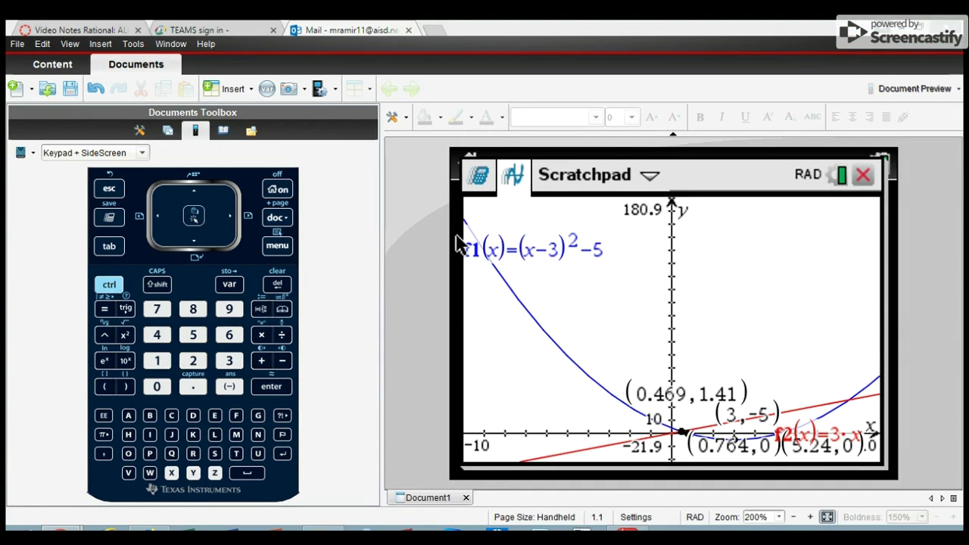
key("Home")
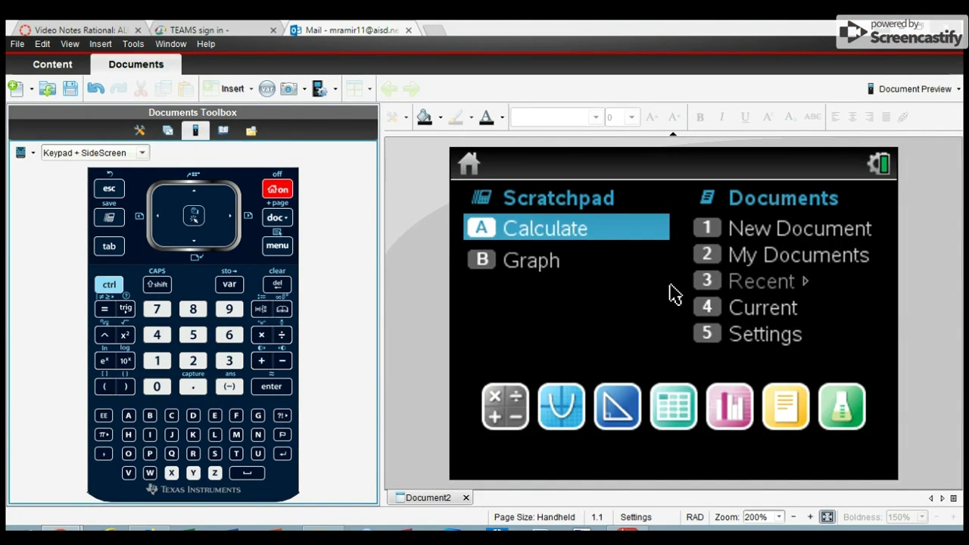
left_click(746, 243)
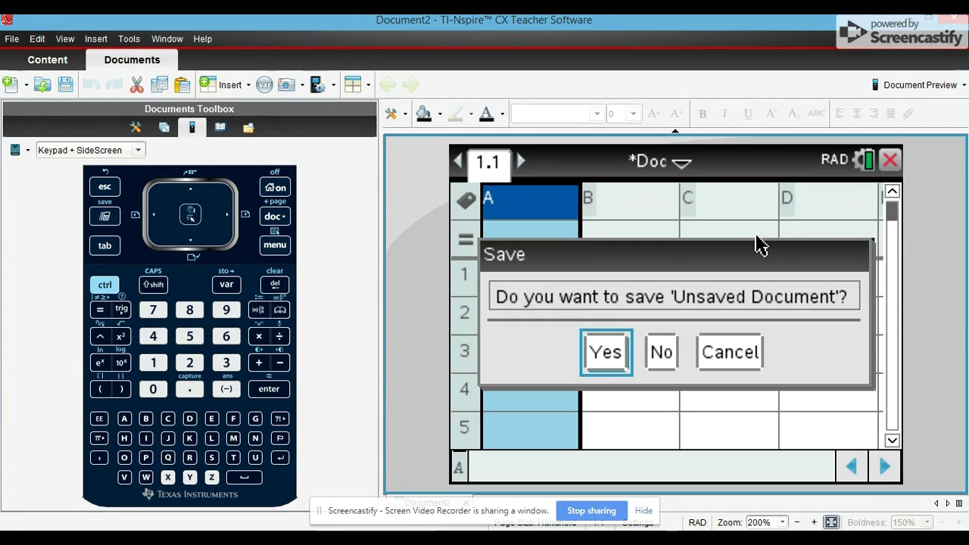
left_click(661, 356)
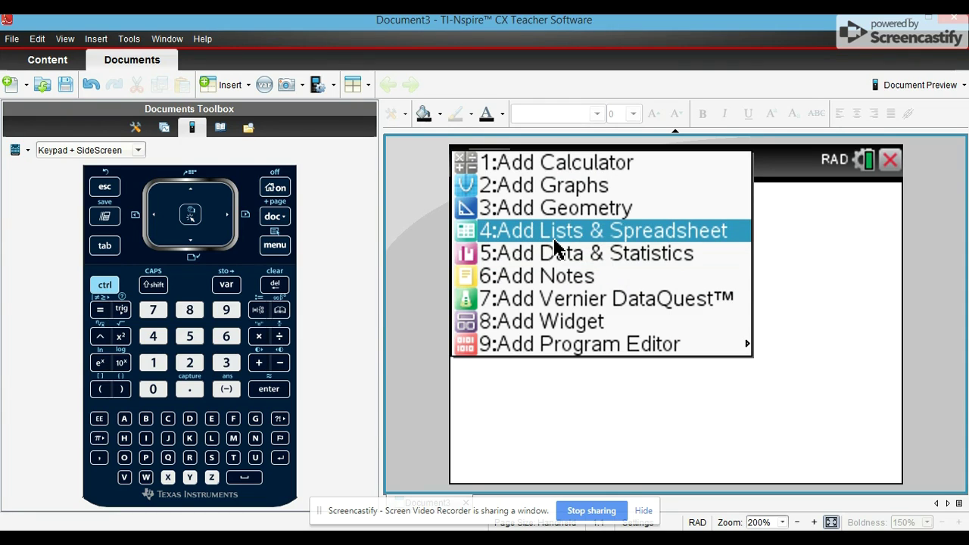
left_click(554, 240)
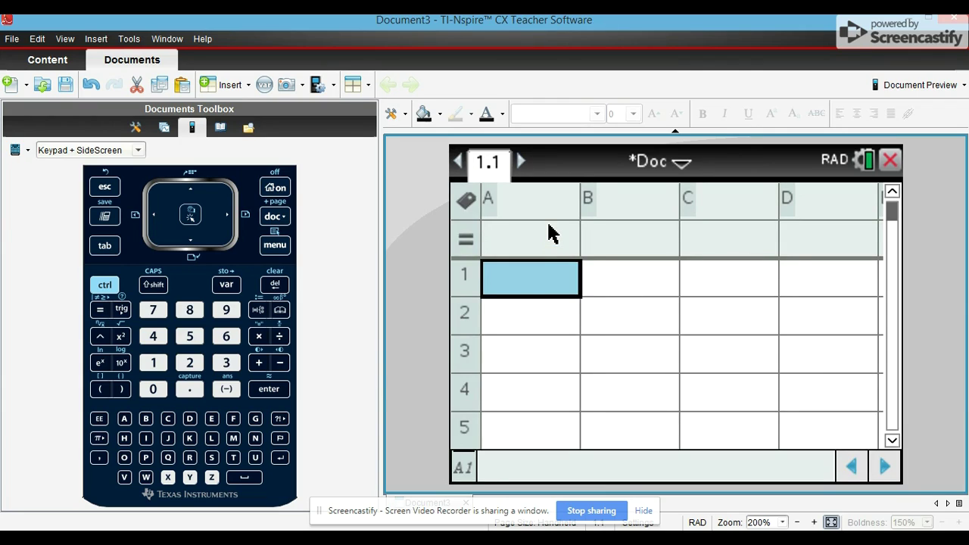
Name columns A and B 'x' and 'y', then enter 1, 2, 3, 4, 6 in column x
key("Up")
key("Up")
type("x")
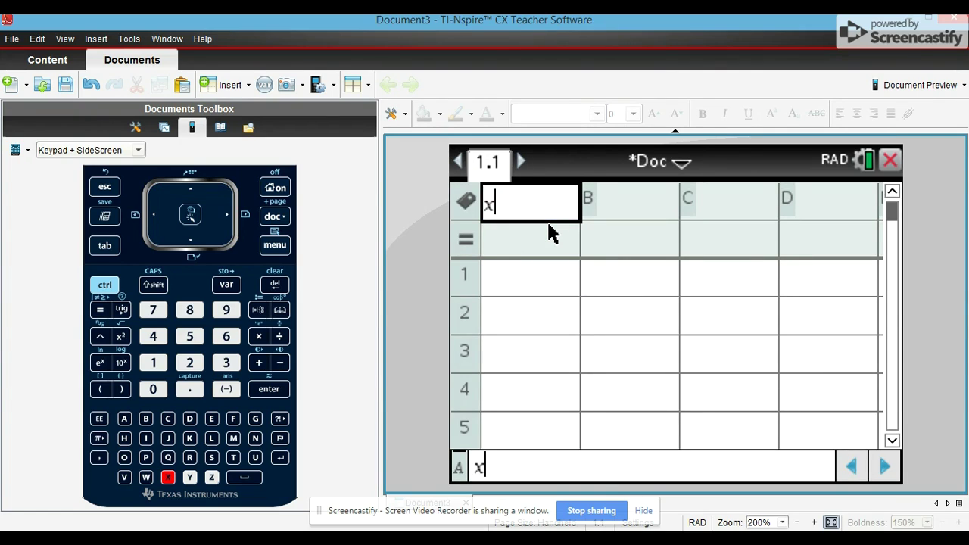
key("Right")
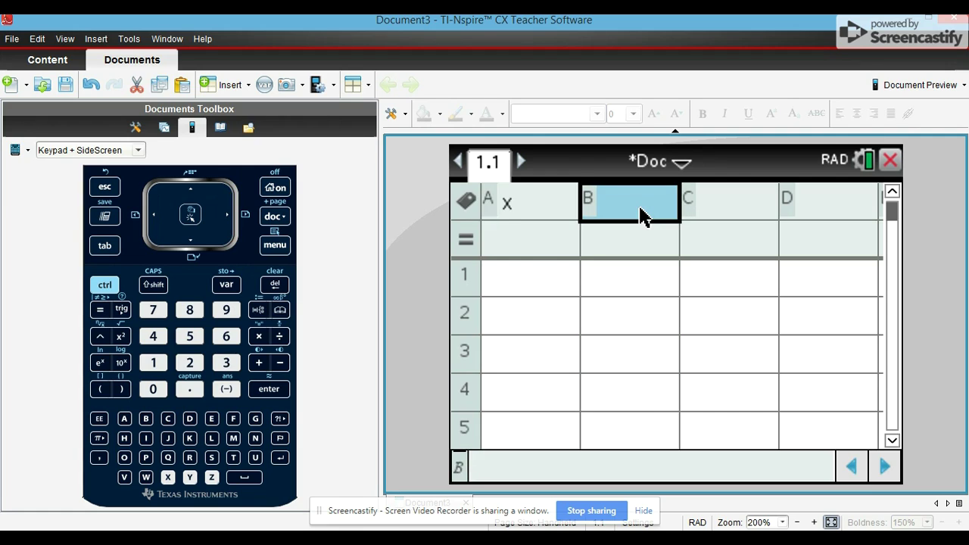
type("y")
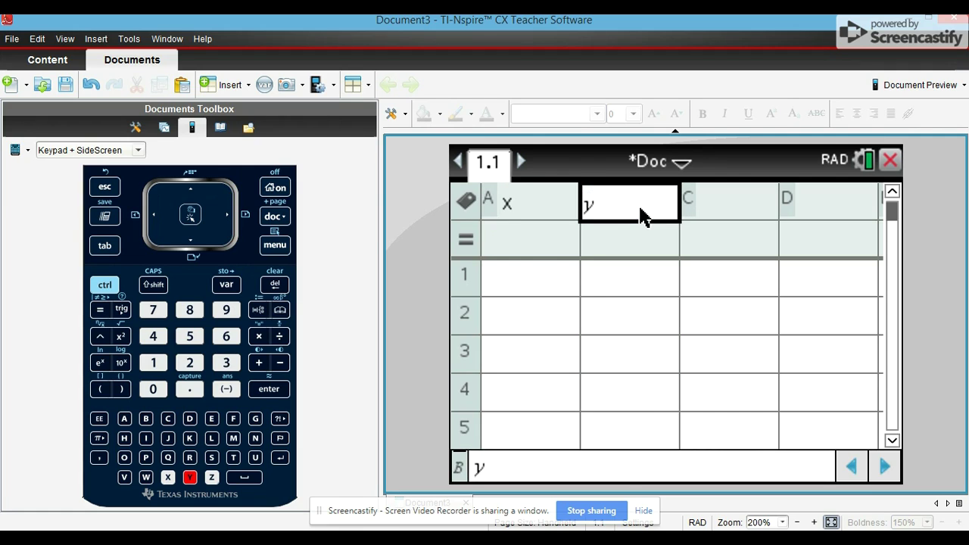
left_click(548, 280)
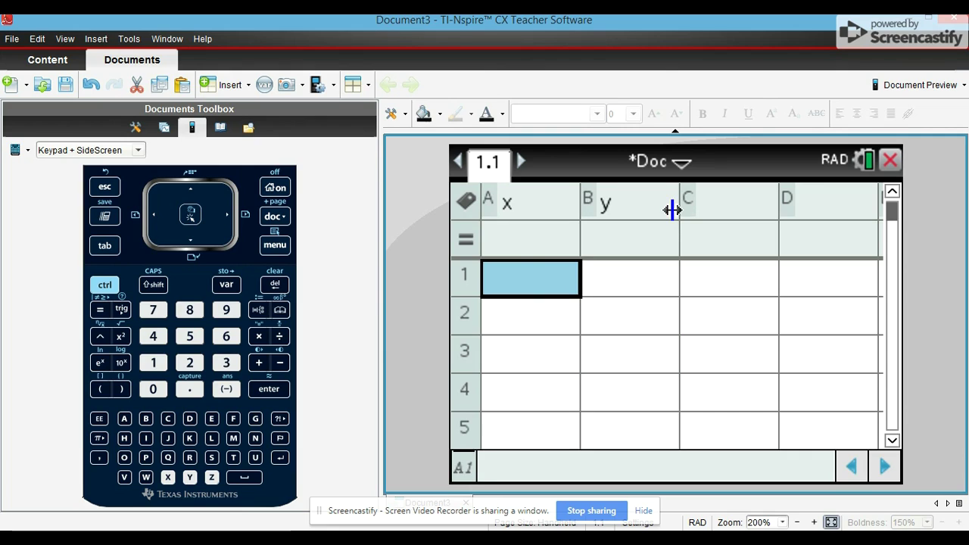
type("1")
key("Return")
type("2")
key("Return")
type("3")
key("Return")
type("4")
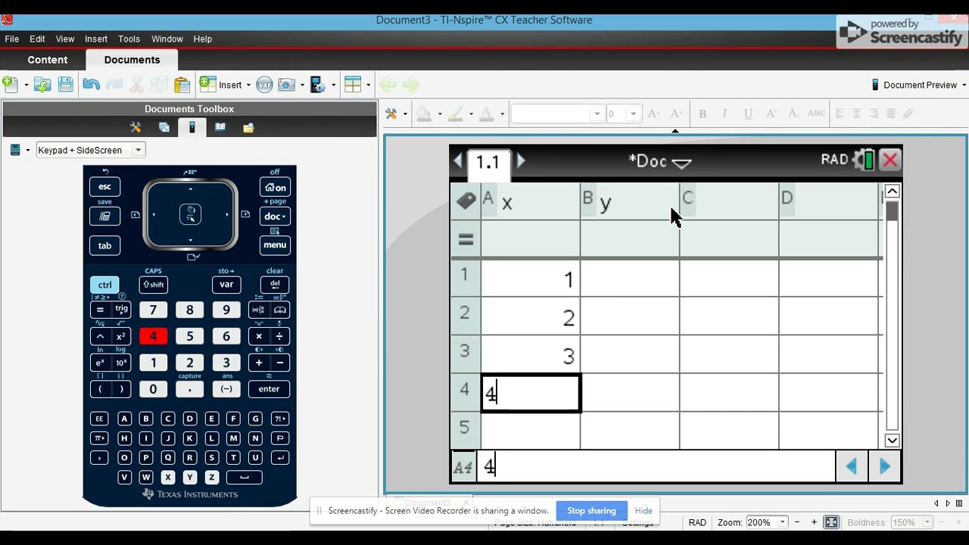
key("Down")
type("6")
key("Up")
key("Up")
key("Up")
key("Up")
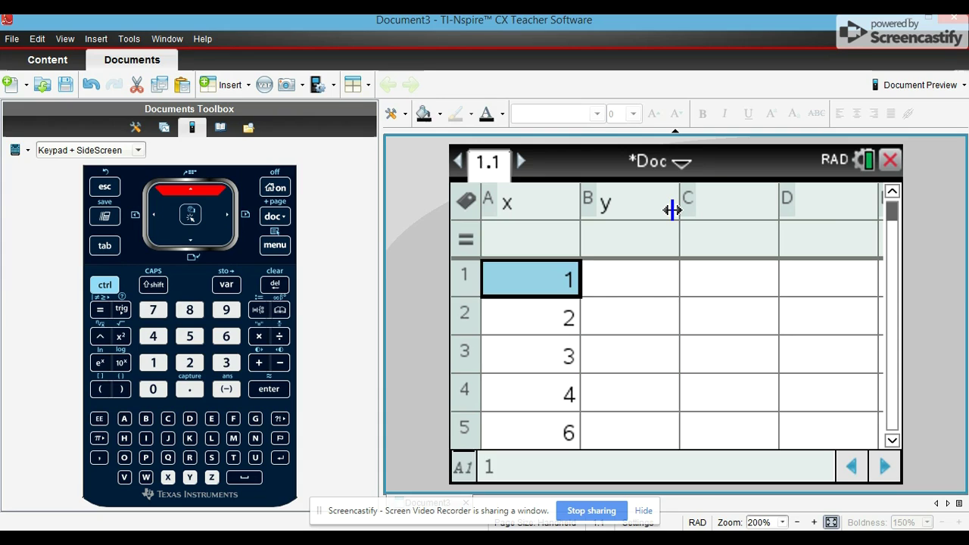
Enter 85 in B5 to complete the y column (20, 40, 50, 60, 85)
key("Right")
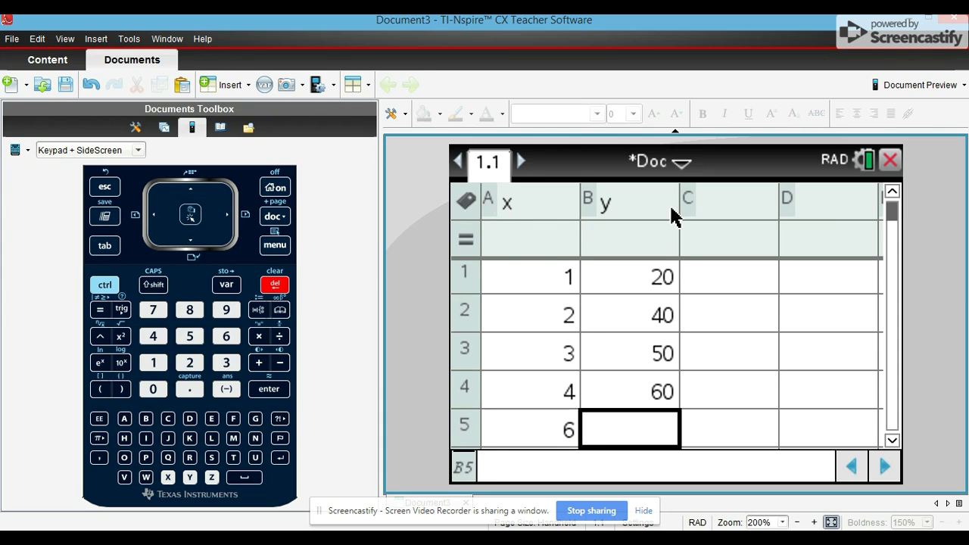
type("85")
key("Up")
key("Up")
key("Up")
key("Up")
key("Up")
key("Up")
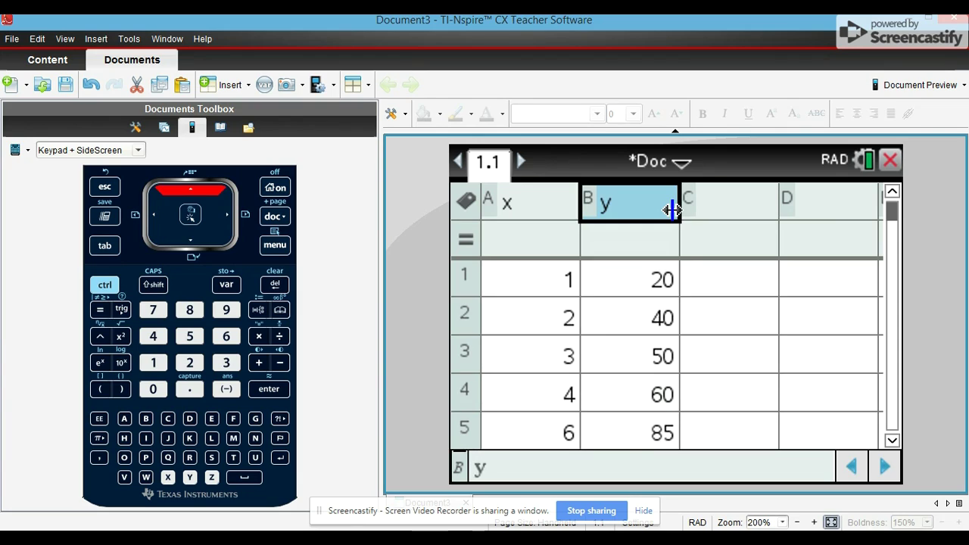
key("Down")
key("Down")
key("Right")
key("Up")
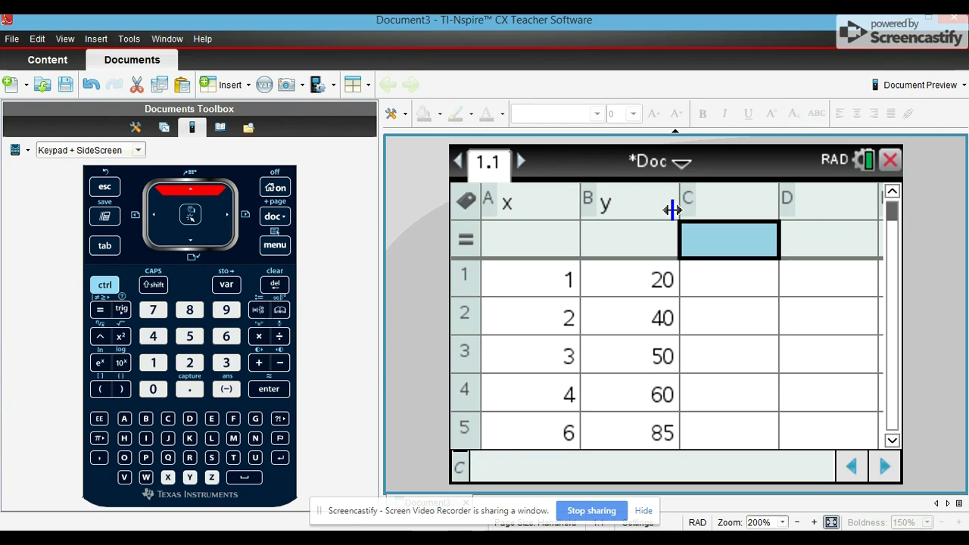
key("Down")
Run Linear Regression (mx+b) with X List x and Y List y, giving m 12.4324, b 11.2162
left_click(281, 250)
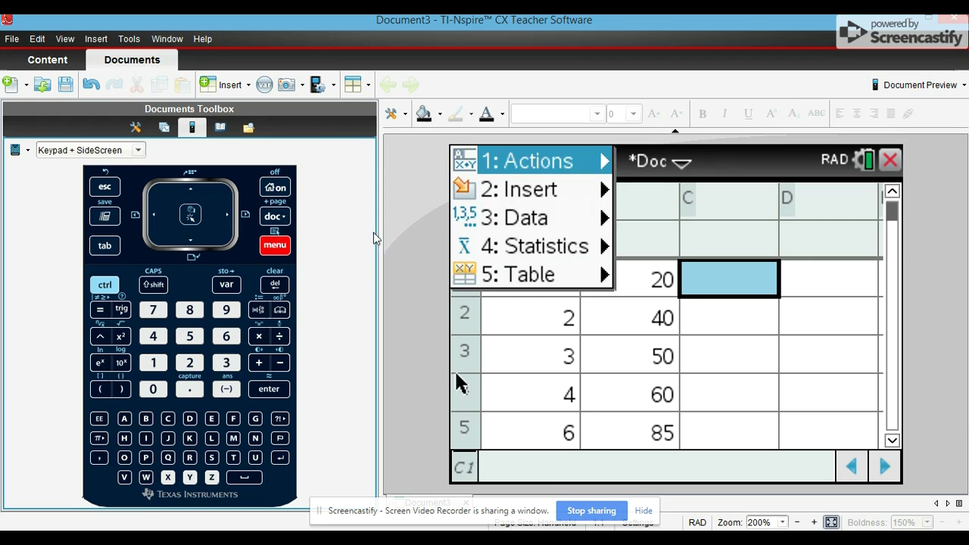
left_click(561, 253)
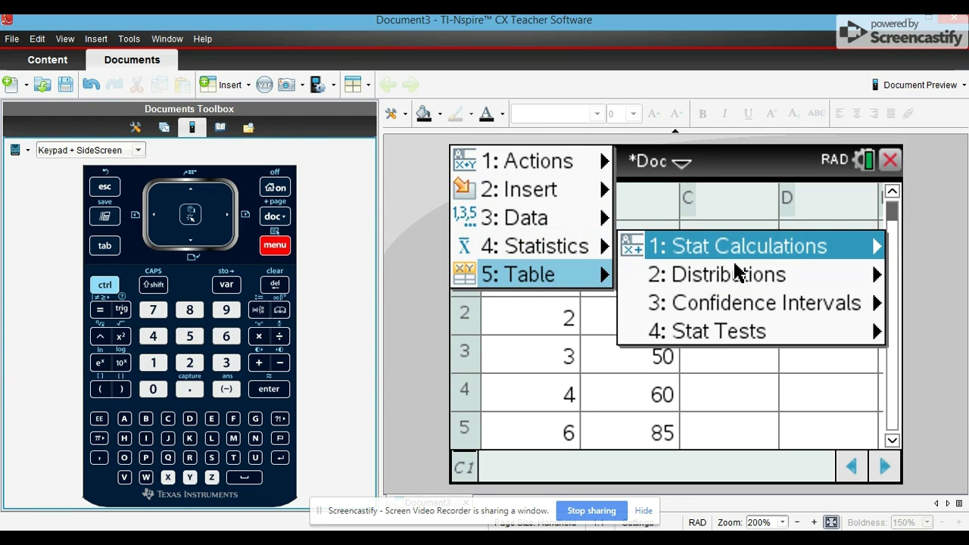
left_click(682, 258)
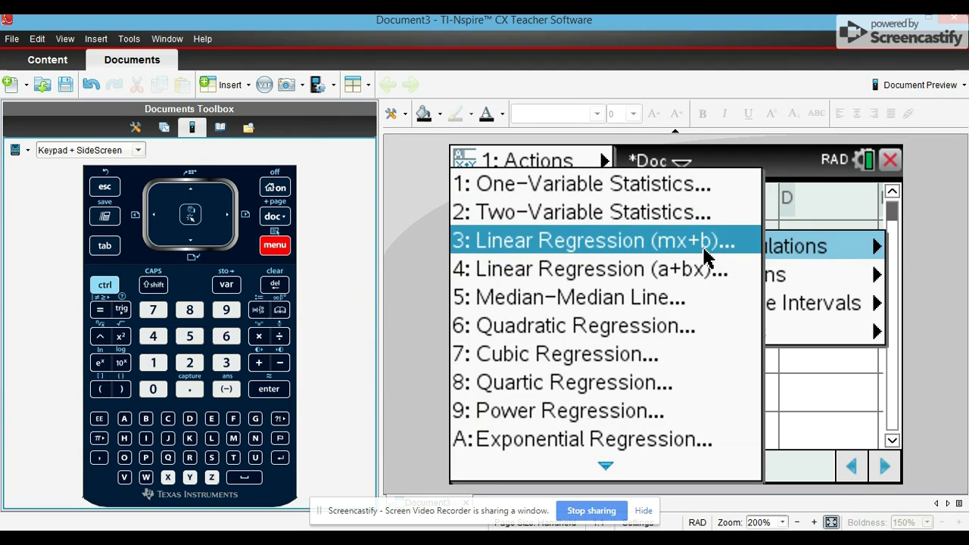
left_click(707, 258)
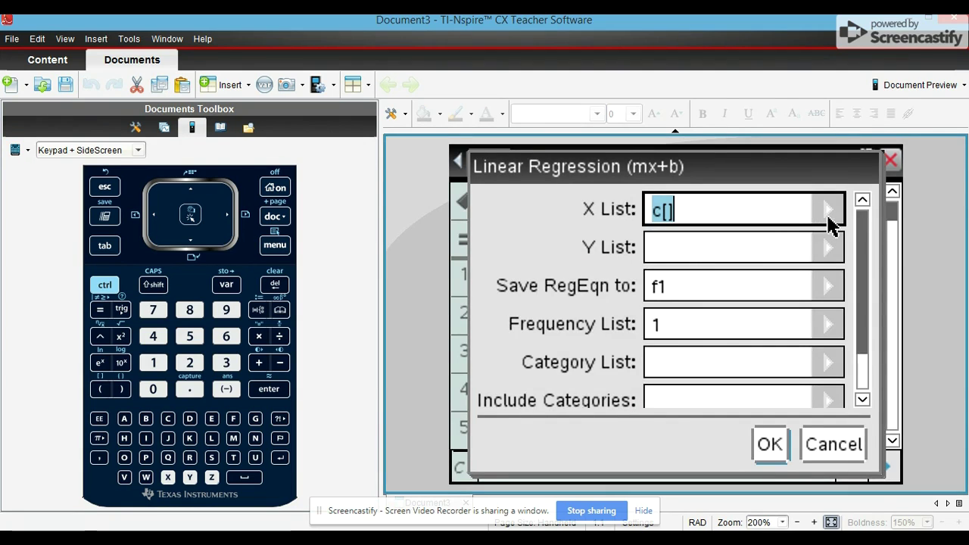
left_click(831, 218)
left_click(666, 241)
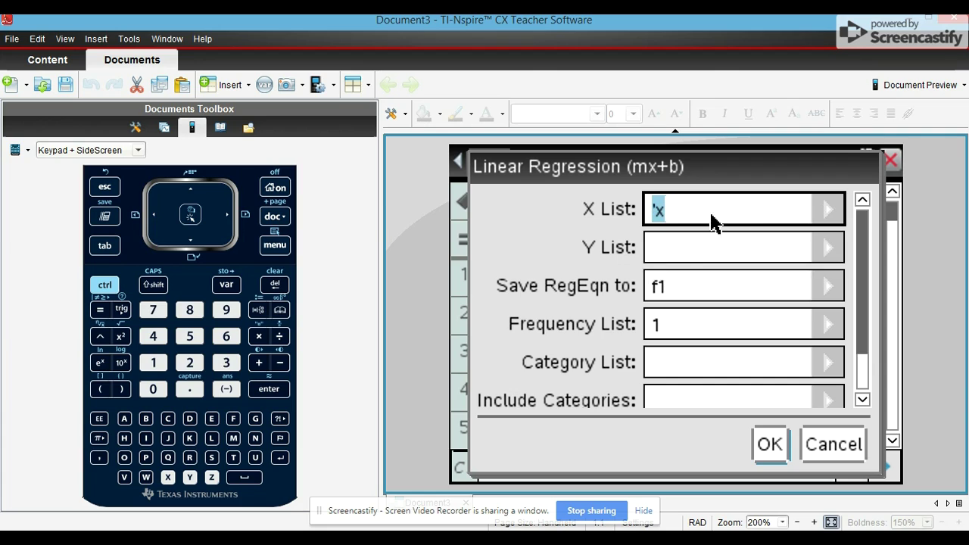
left_click(830, 250)
left_click(660, 304)
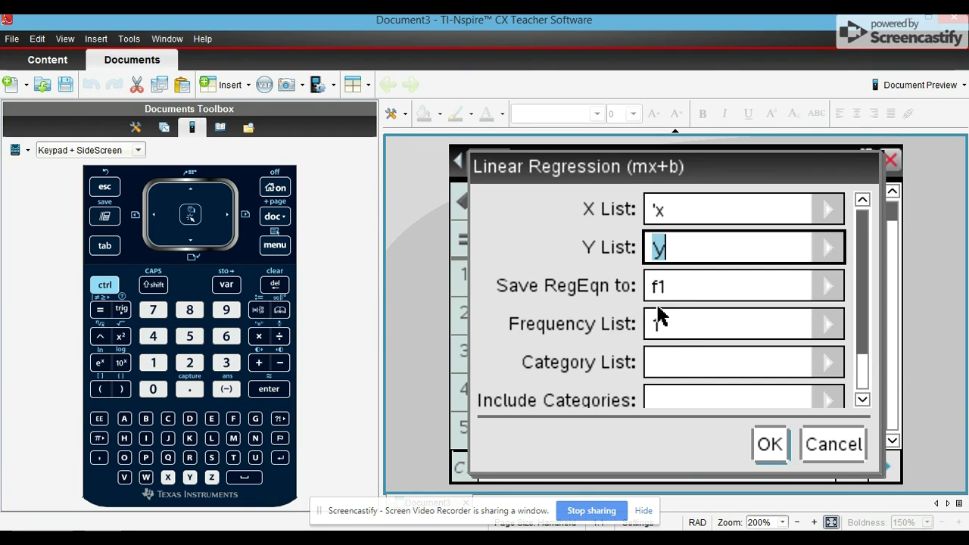
left_click(770, 448)
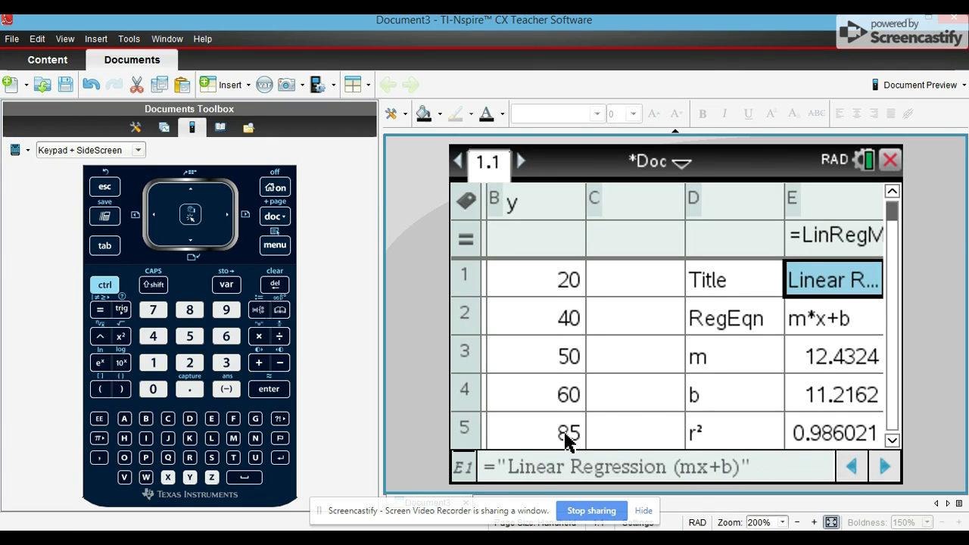
key("Right")
key("Left")
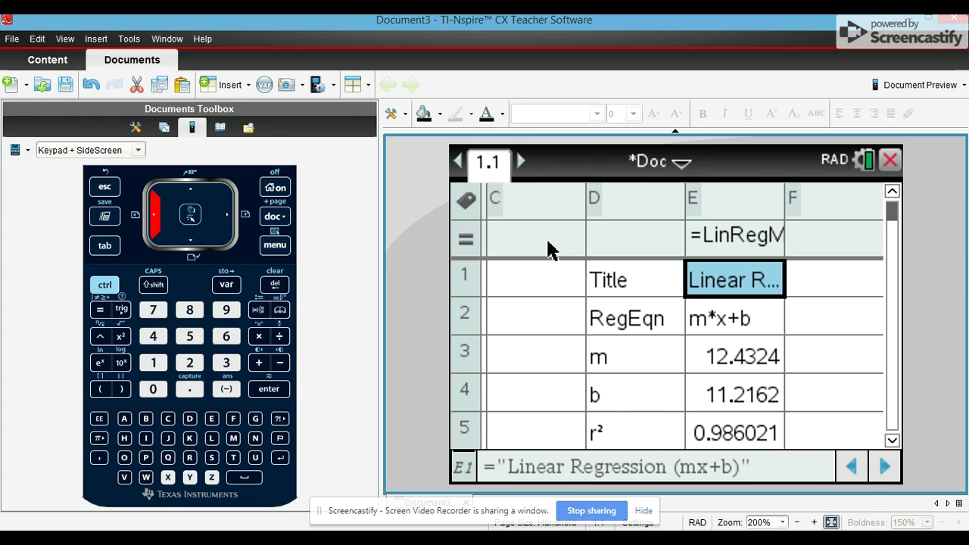
key("Down")
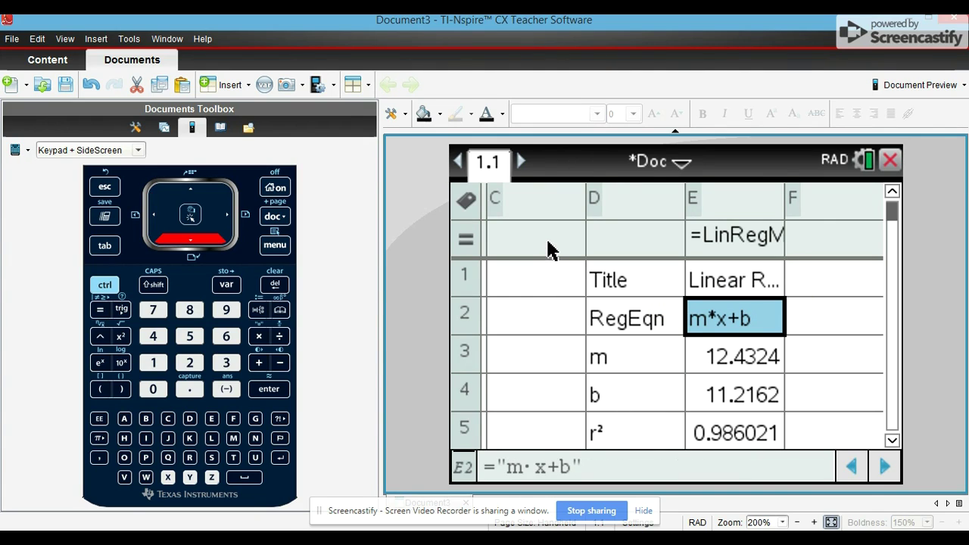
key("Down")
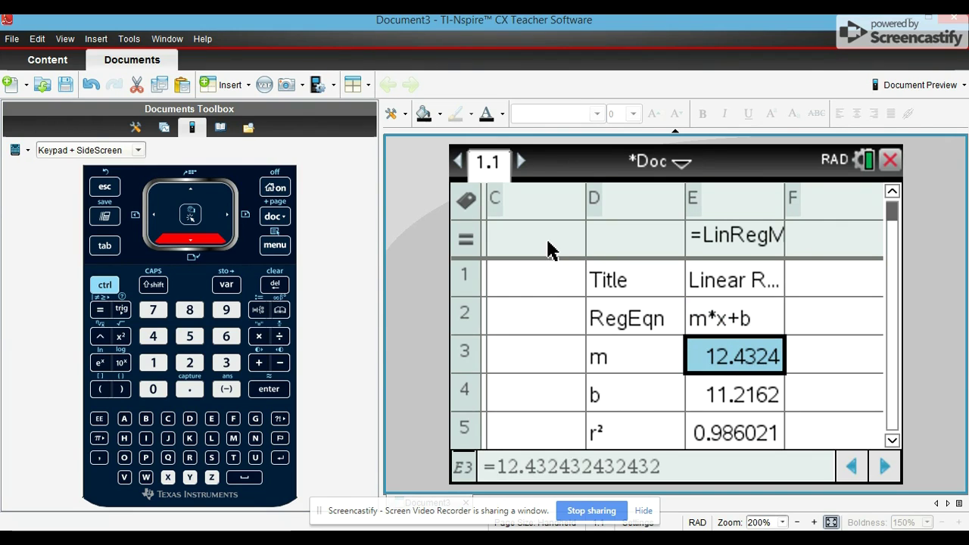
key("Down")
key("Down")
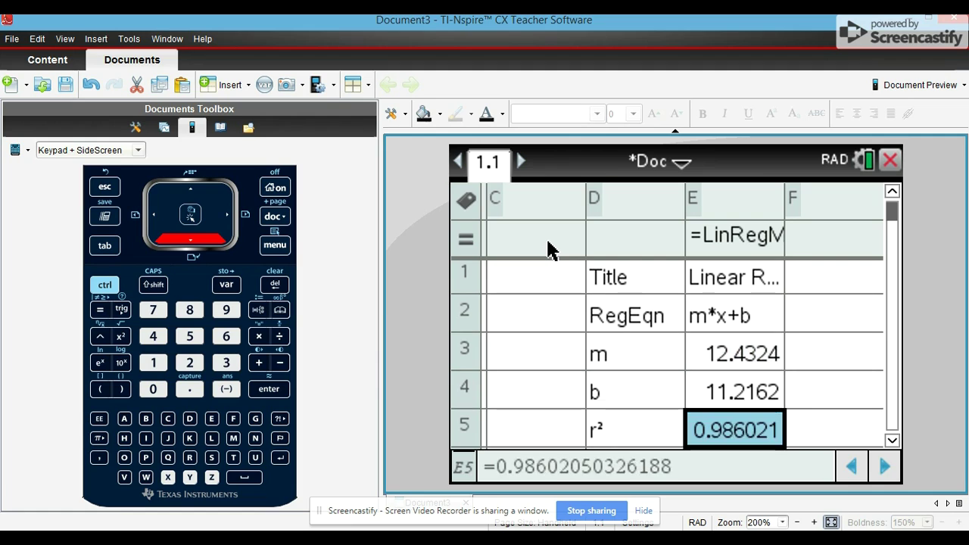
key("Up")
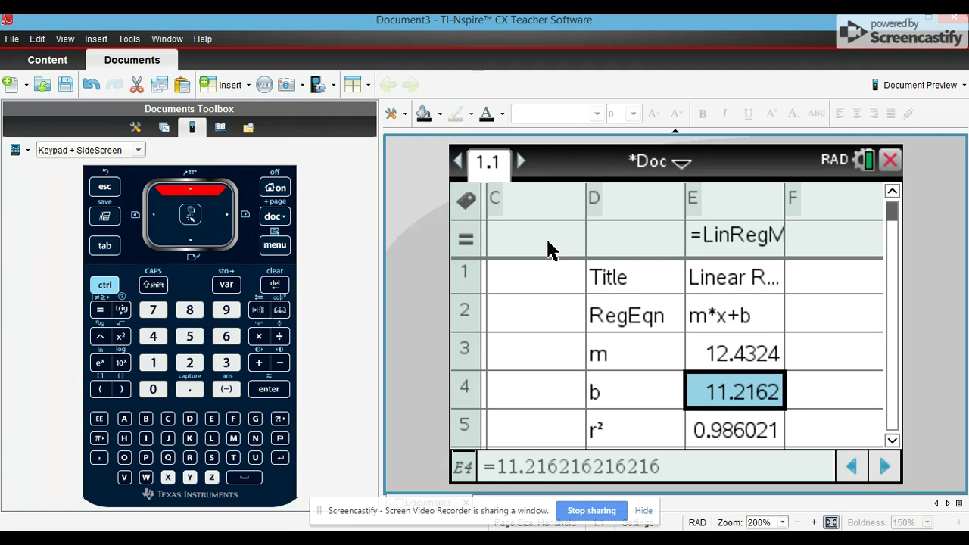
key("Down")
key("Left")
key("Right")
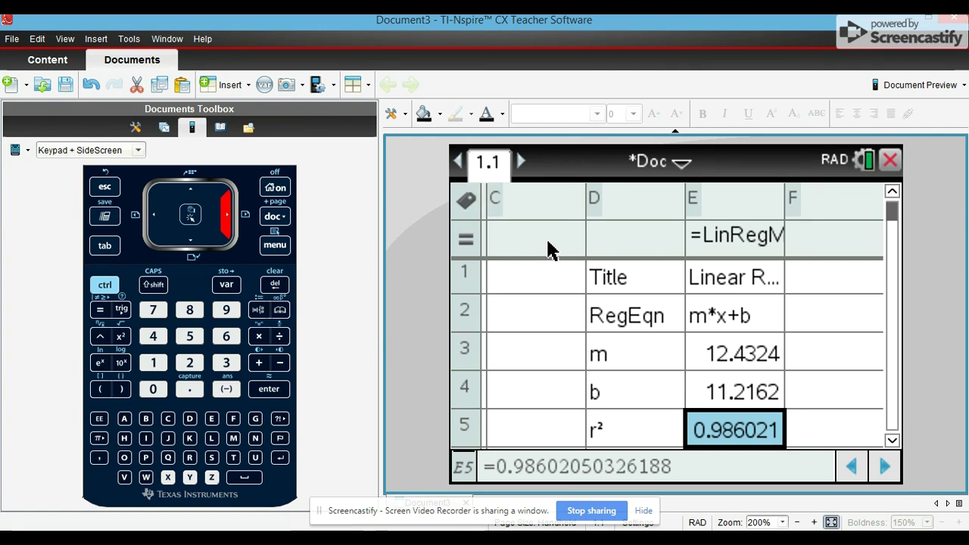
key("Left")
key("Left")
key("Left")
key("Left")
key("Right")
key("Right")
key("Right")
key("Right")
key("Right")
key("Left")
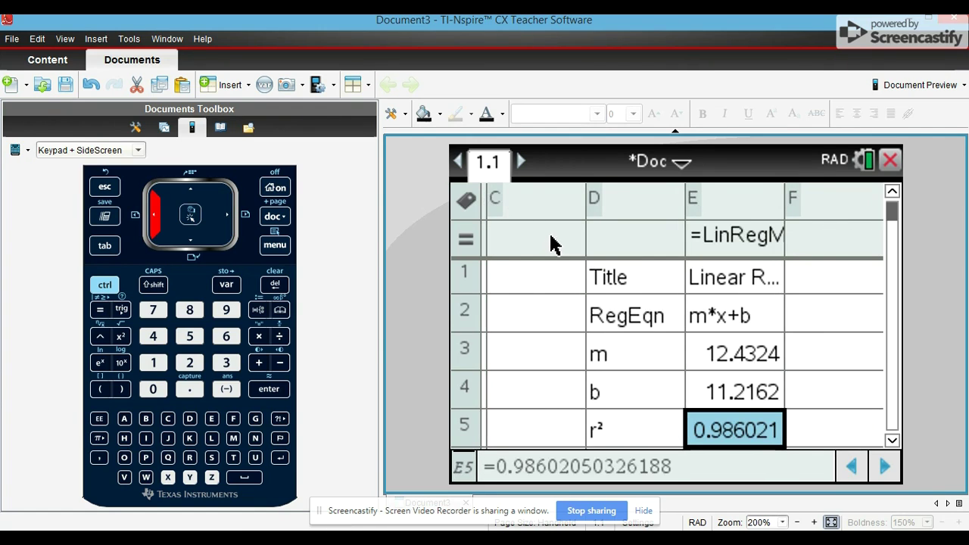